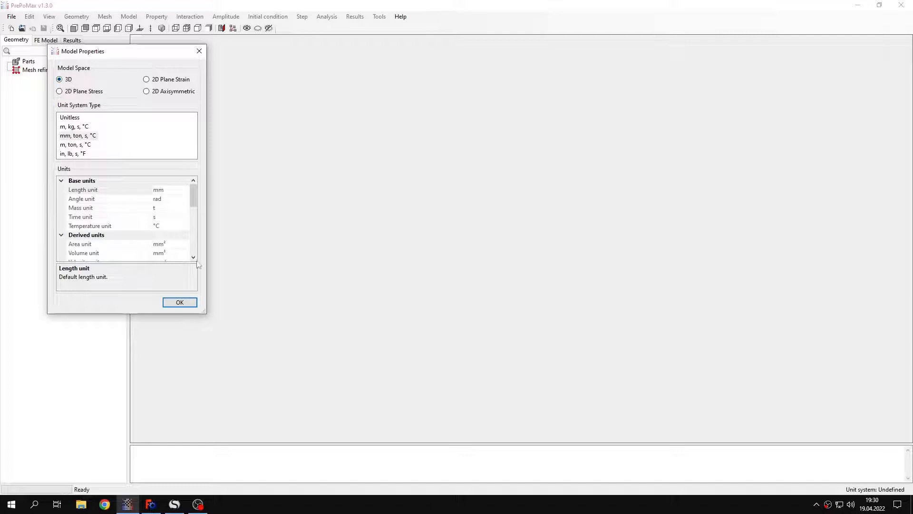
- Set up a 3D model with mm, ton, s, °C units and import the geometry file "Tutorial 19 - beam on elastic foundation"
click(186, 304)
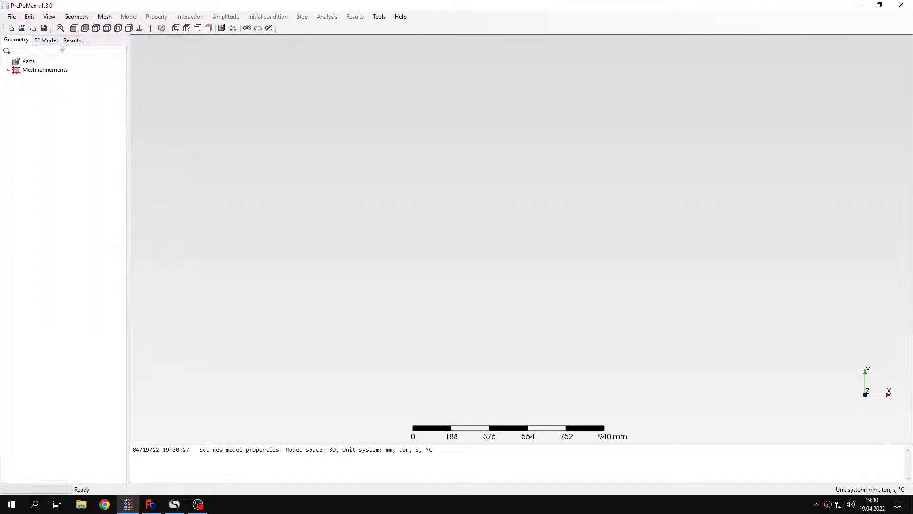
click(32, 28)
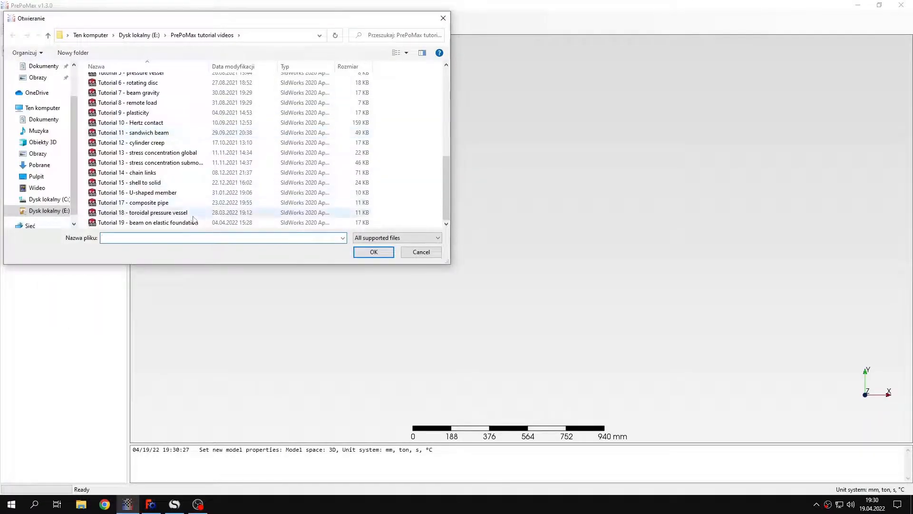
click(193, 222)
click(366, 253)
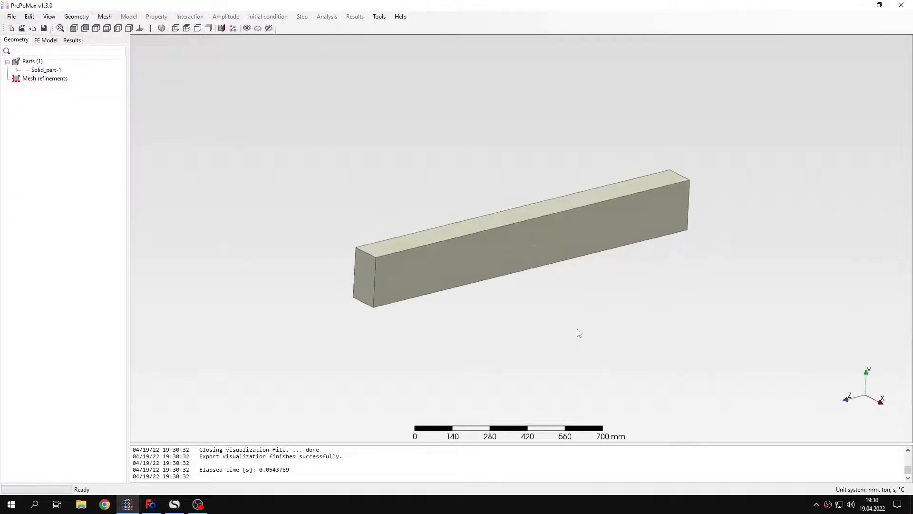
middle_drag(651, 219, 639, 175)
scroll(584, 182, down, 1)
scroll(587, 211, up, 2)
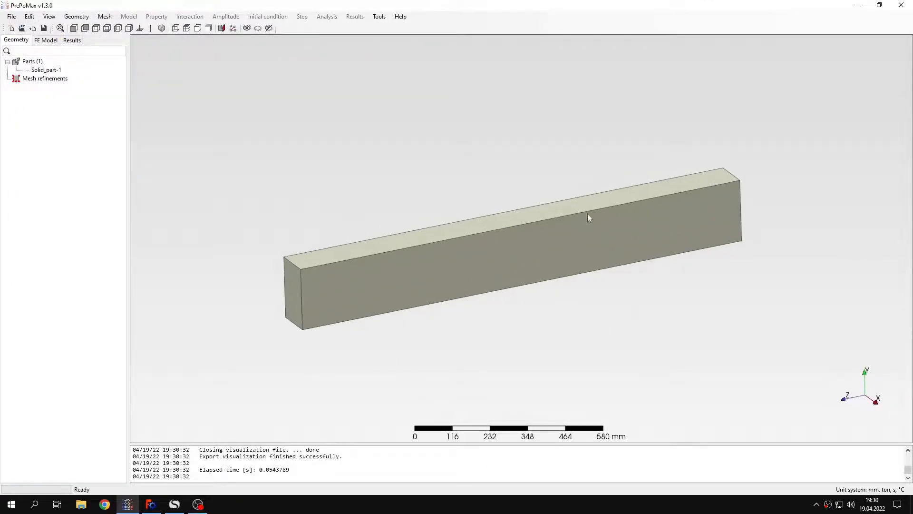
middle_drag(588, 218, 691, 312)
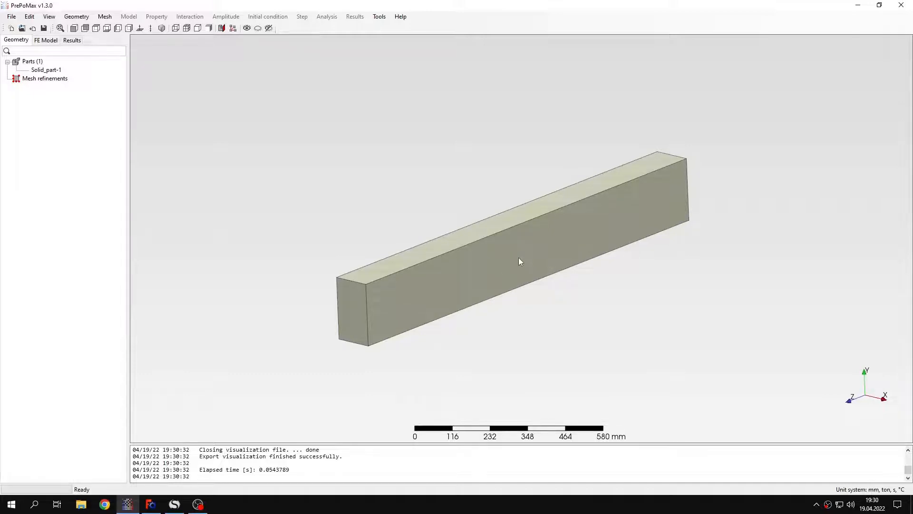
- Set the beam's maximum element size to 20 mm and create the mesh
click(105, 16)
click(118, 27)
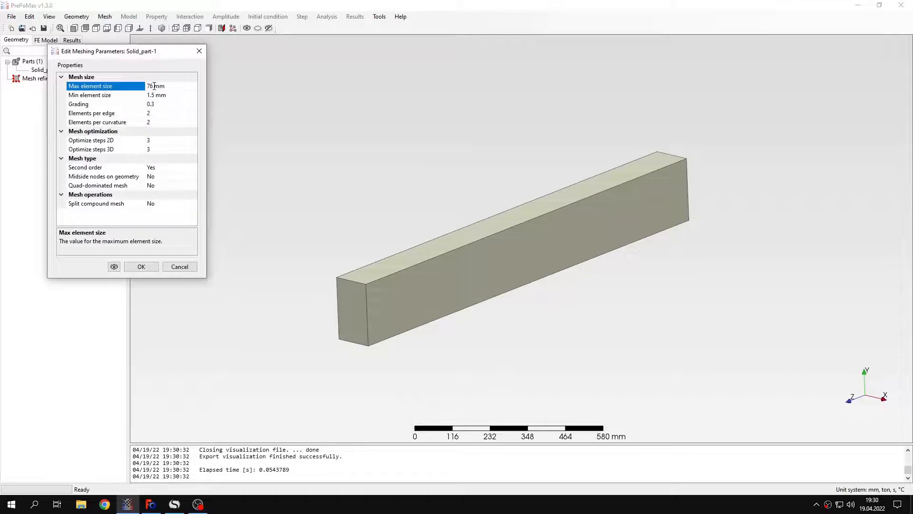
drag(154, 87, 143, 89)
text(20)
click(141, 266)
click(105, 16)
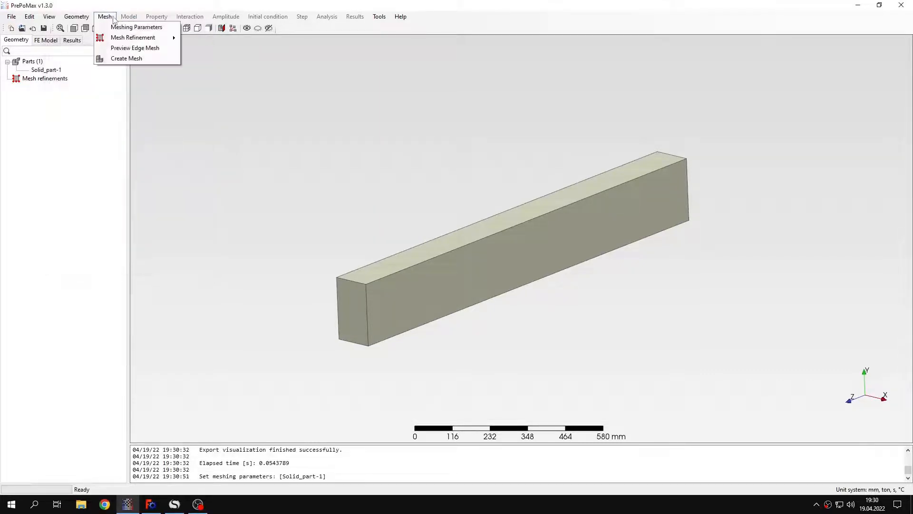
click(126, 59)
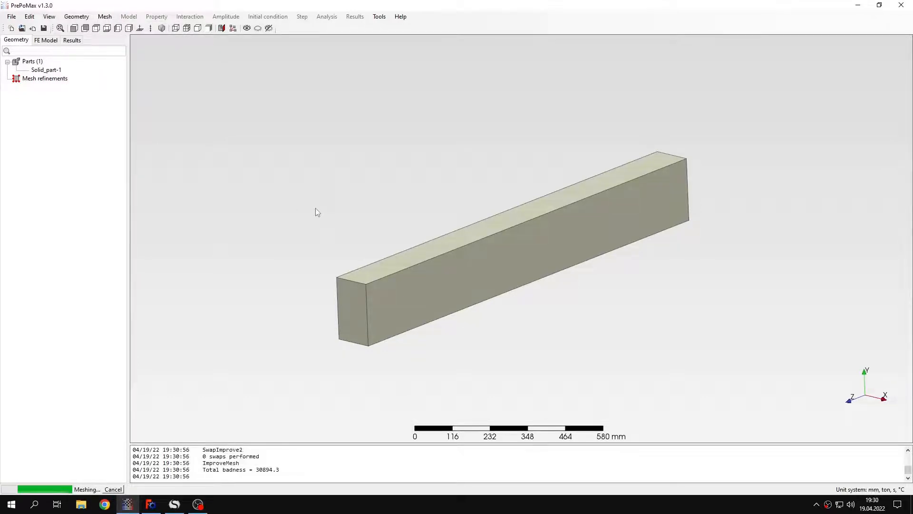
click(316, 209)
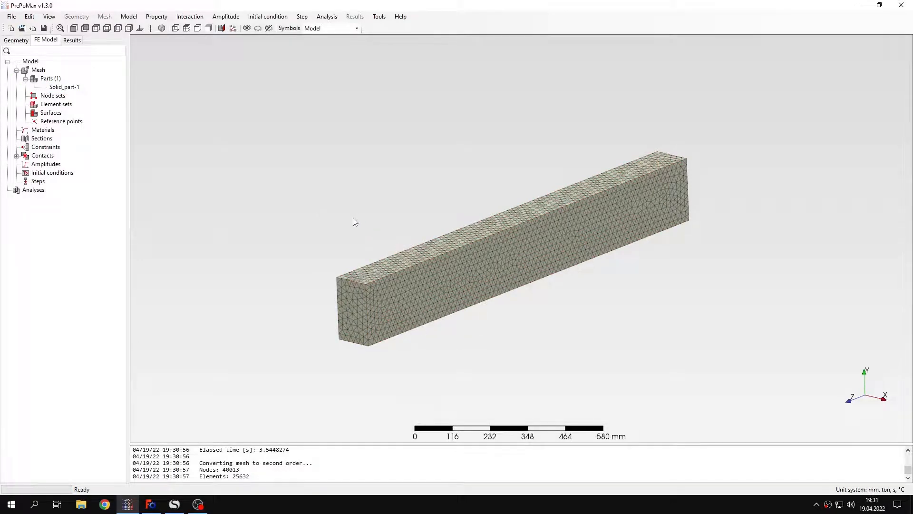
- Create an elastic material with a Young's modulus of 210000 MPa and a Poisson's ratio of 0.3
double_click(43, 130)
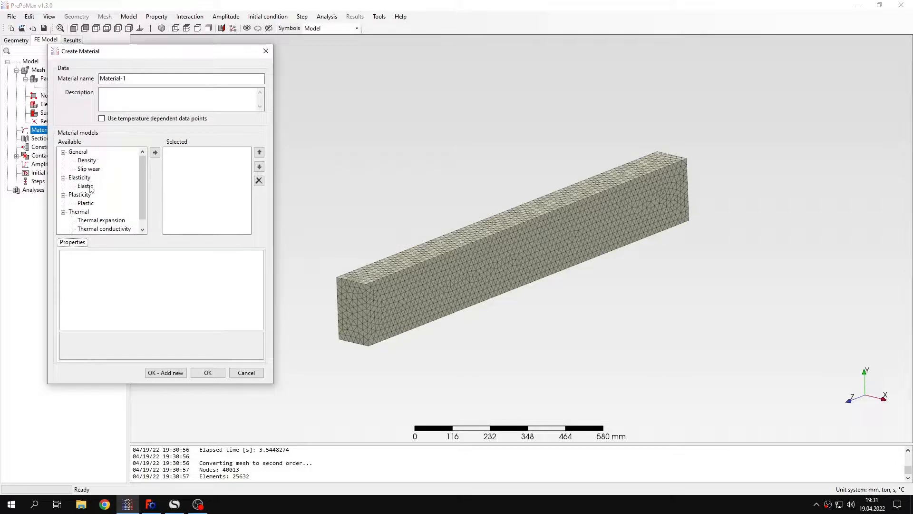
click(85, 186)
click(155, 152)
click(162, 265)
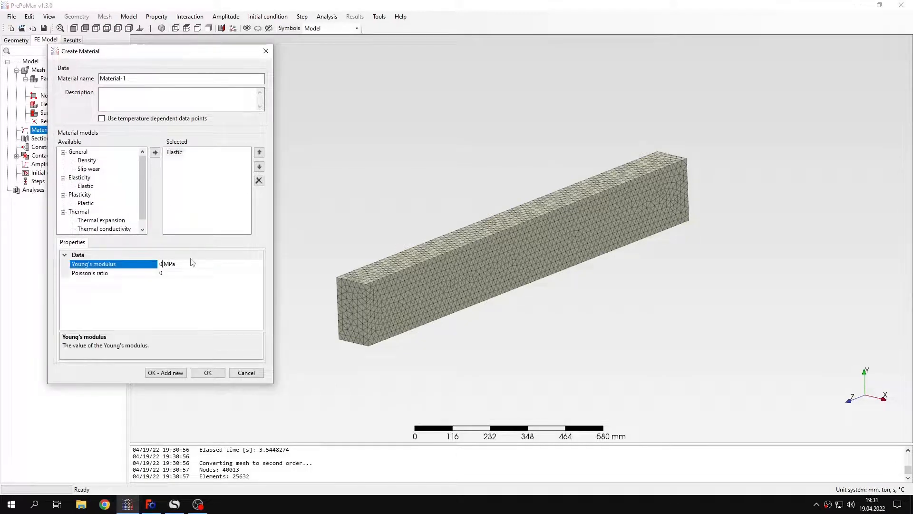
text(210000)
key(Tab)
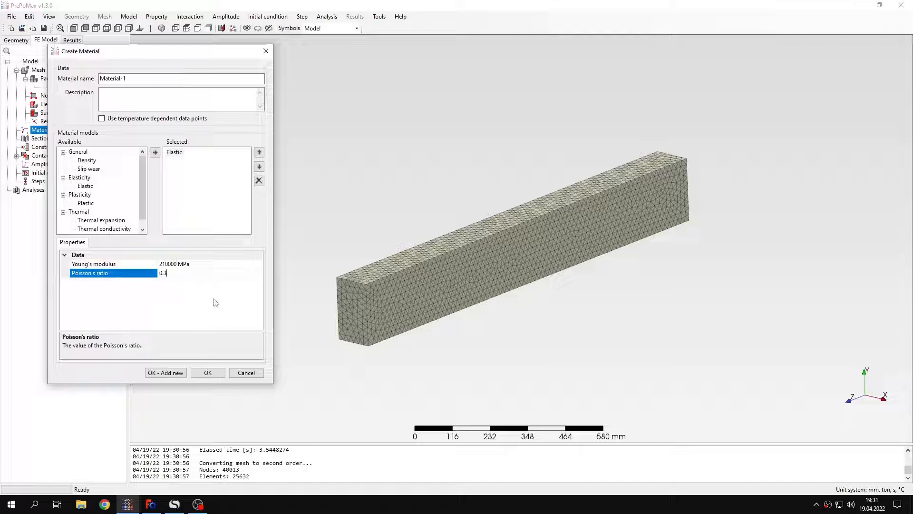
click(208, 373)
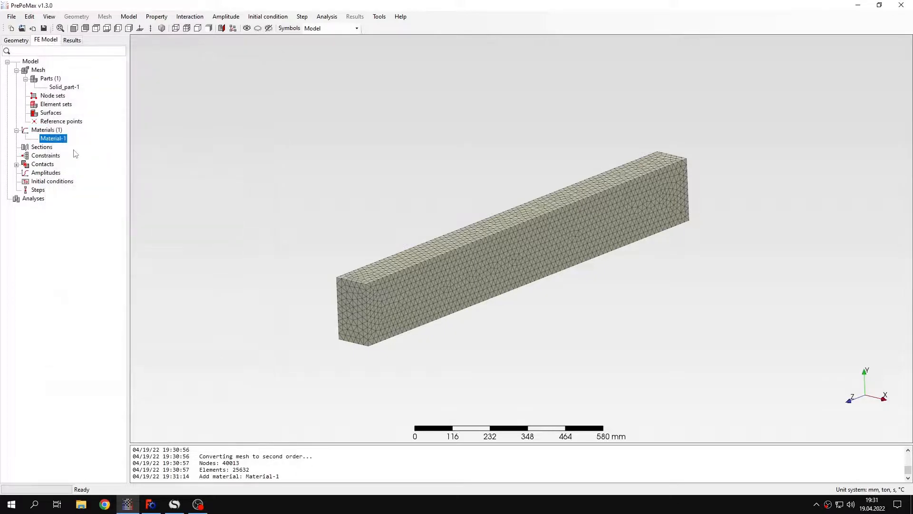
- Create a solid section with Material-1 and assign it to the whole beam
double_click(39, 147)
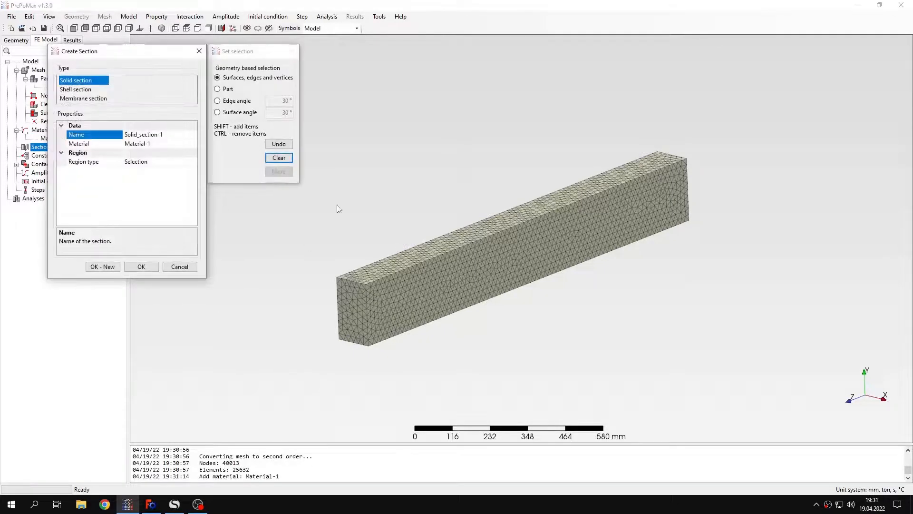
click(399, 281)
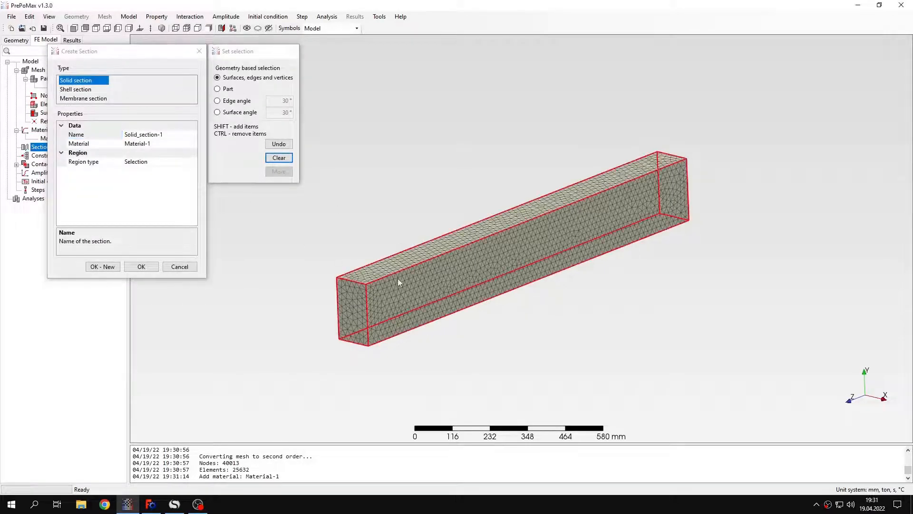
click(141, 267)
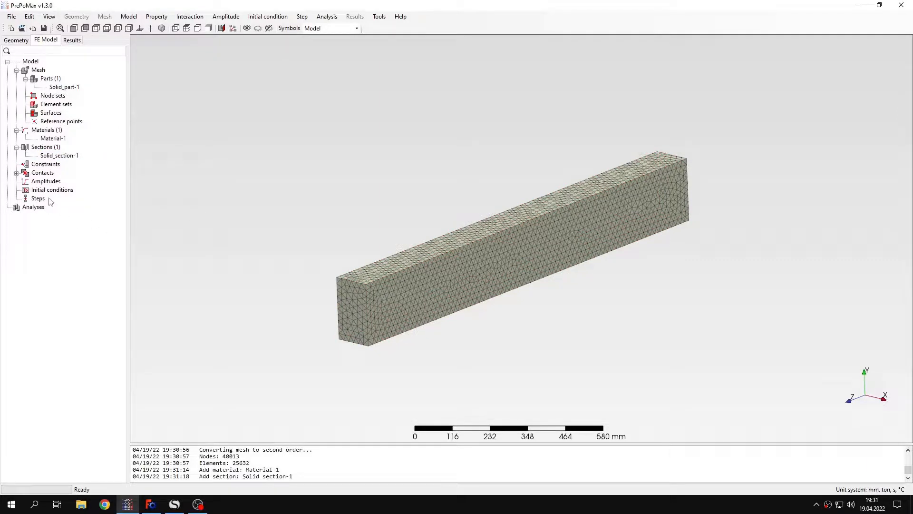
- Start a surface spring constraint and select the beam's bottom face as its region
double_click(51, 164)
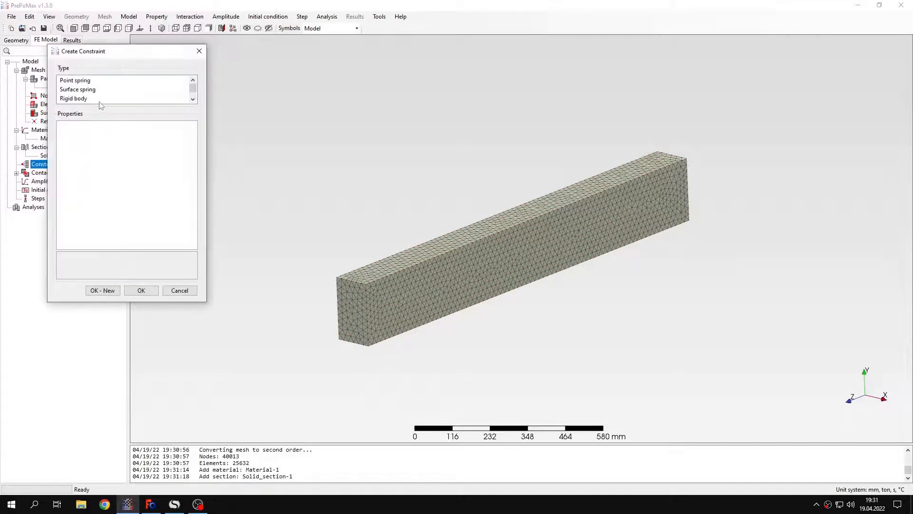
scroll(84, 97, up, 1)
click(72, 91)
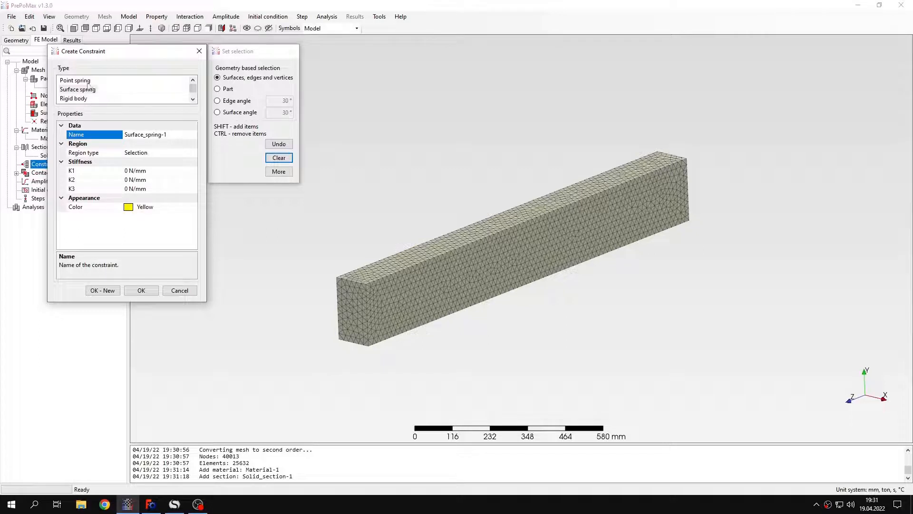
click(76, 81)
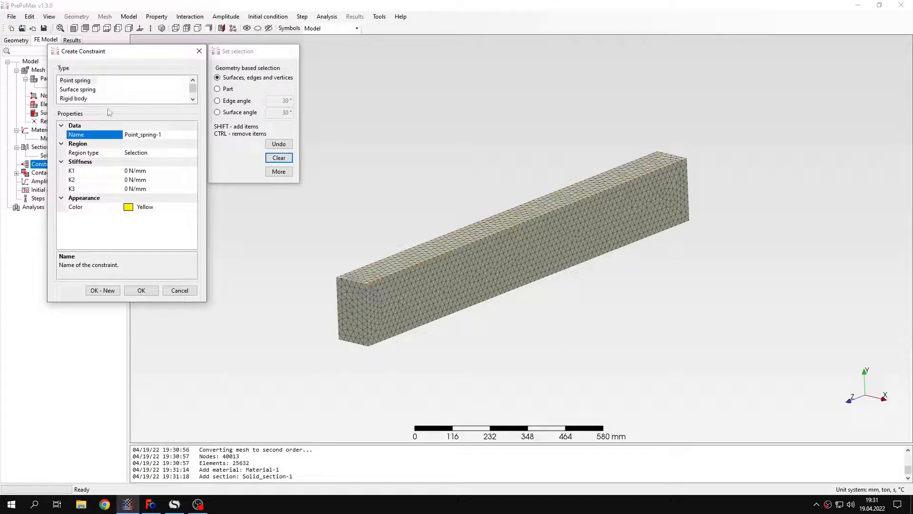
click(85, 90)
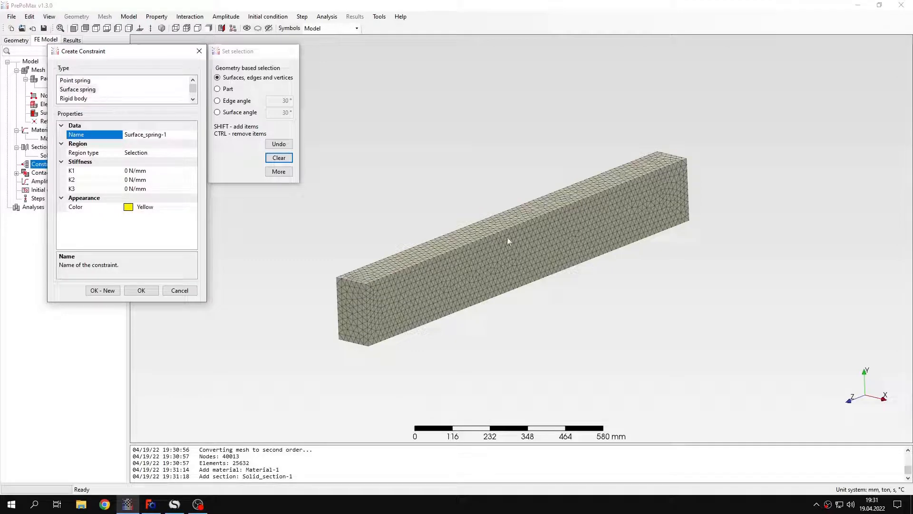
middle_drag(701, 311, 461, 166)
click(523, 264)
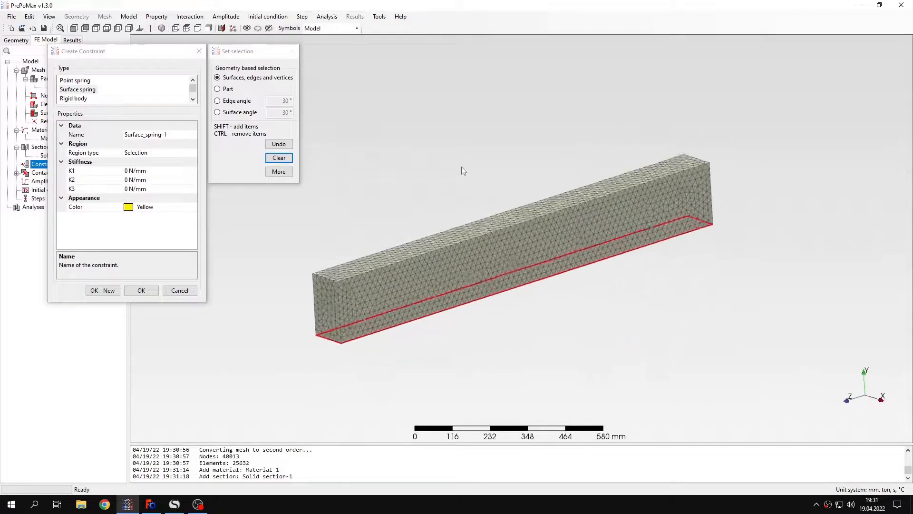
- Consult the k·A stiffness in the SMath Studio worksheet, and create the surface spring in PrePoMax with K2 set to 3240 N/mm
click(176, 505)
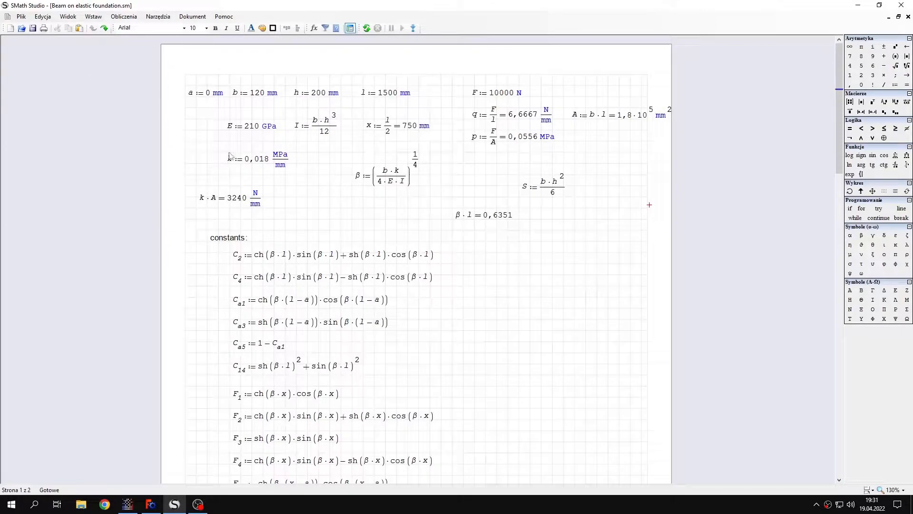
mouse_move(250, 160)
click(173, 506)
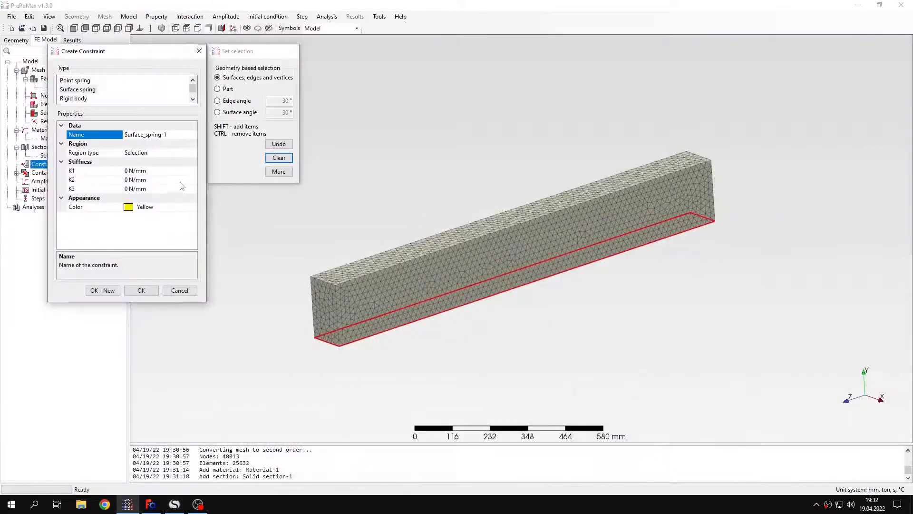
click(128, 181)
key(BackSpace)
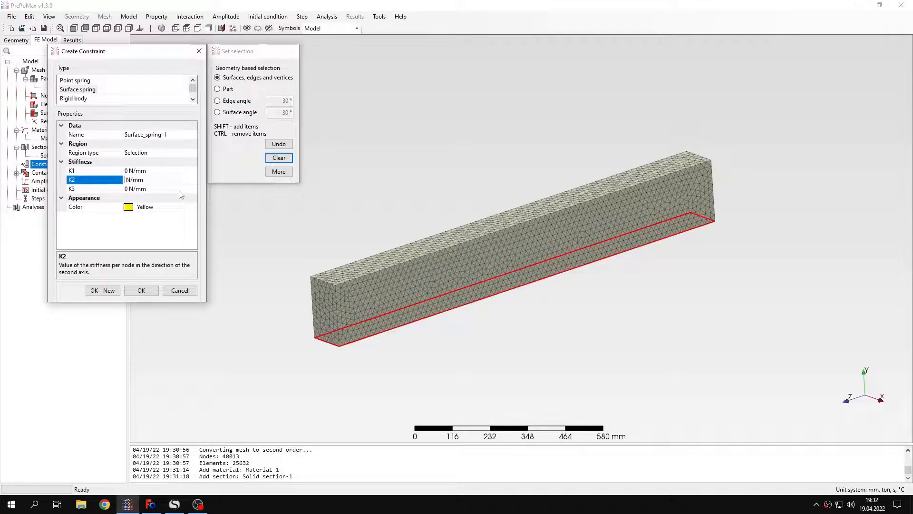
text(3240)
click(154, 293)
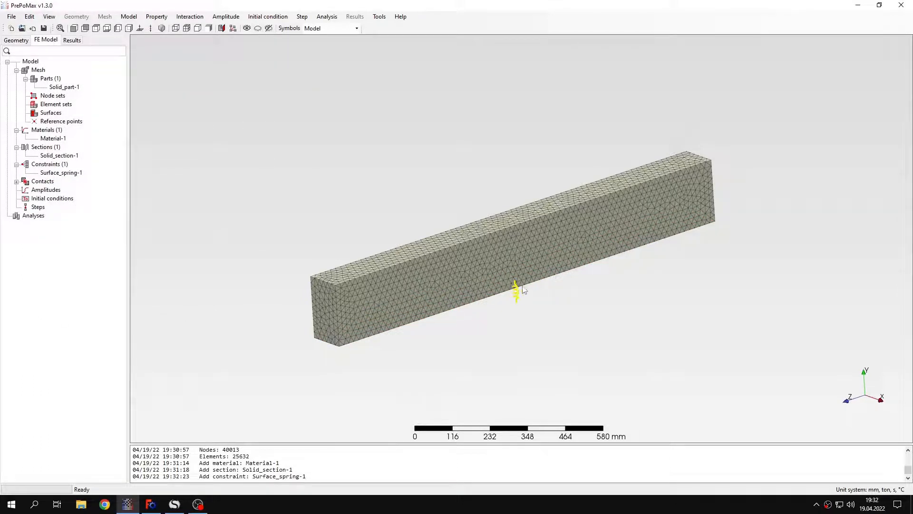
- Add a static analysis step with the default solver and incrementation and Nlgeom off
click(42, 208)
double_click(43, 208)
click(76, 81)
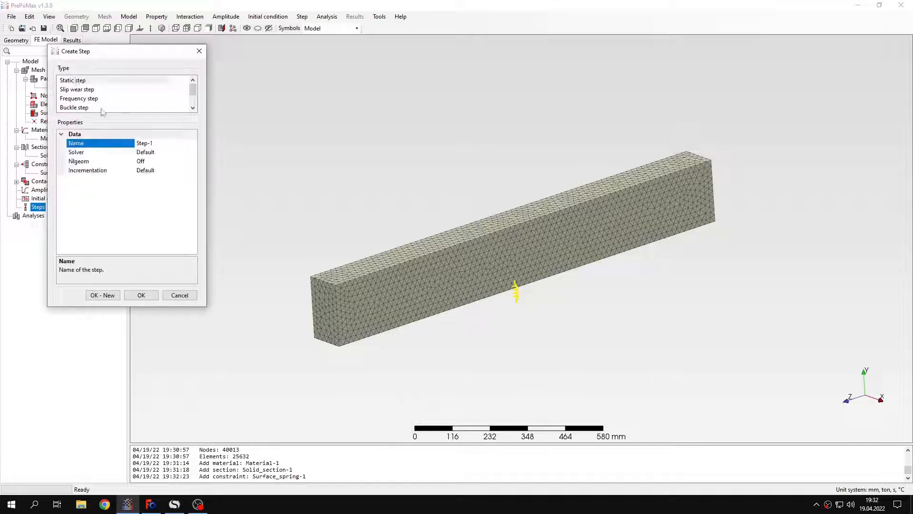
click(145, 295)
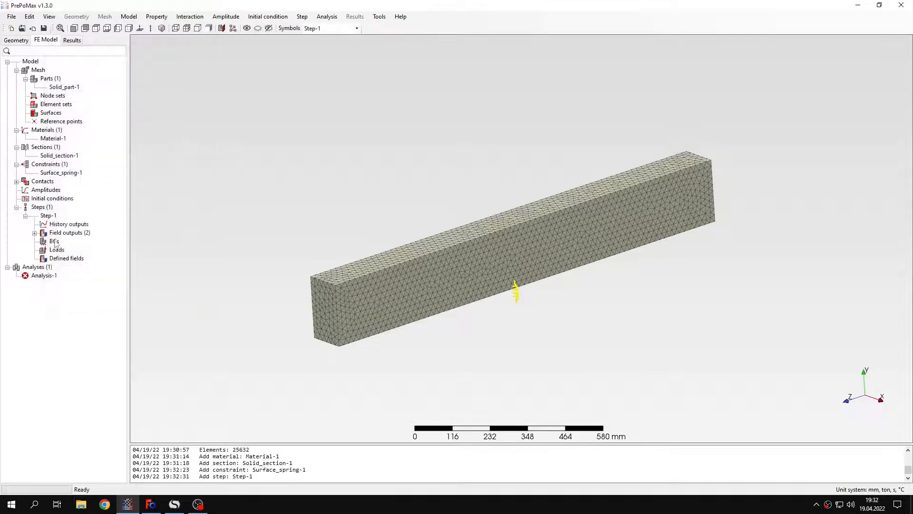
- Create a Displacement/Rotation boundary condition on the bottom edge of the beam's near end with U1, U2 and U3 set to 0 mm
double_click(55, 241)
click(96, 89)
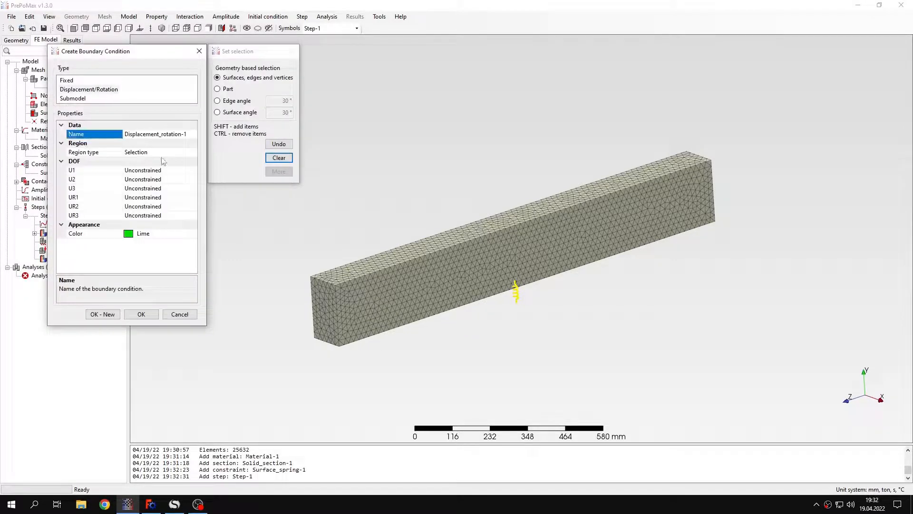
click(329, 342)
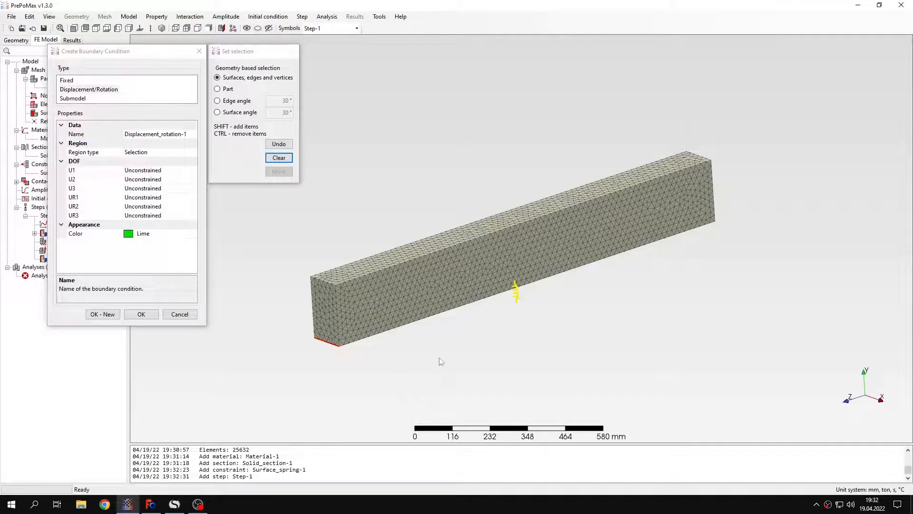
double_click(148, 170)
double_click(153, 180)
double_click(155, 188)
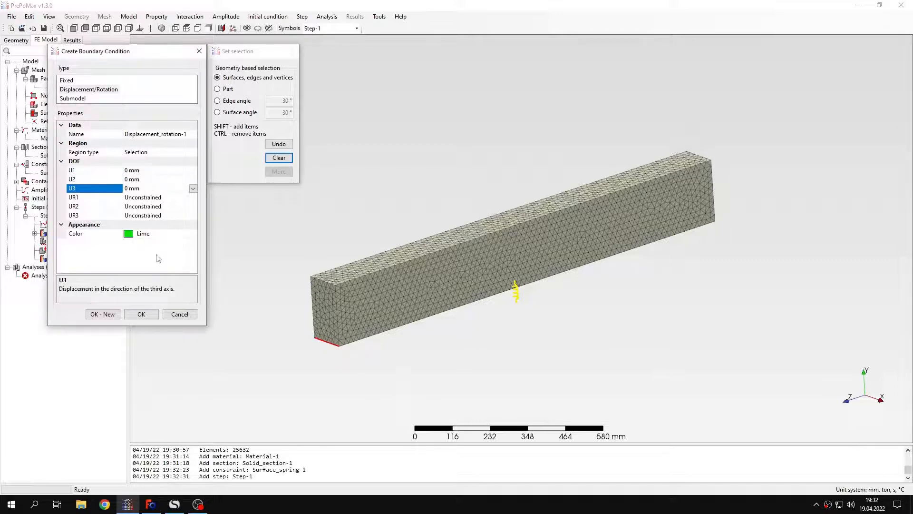
click(103, 314)
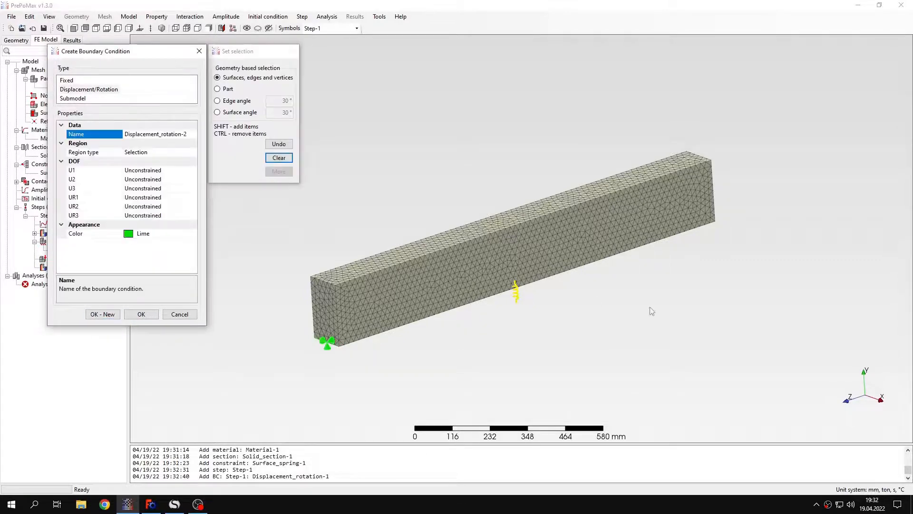
- Create a second Displacement/Rotation boundary condition on the bottom edge of the far end with U1 and U2 at 0 mm and U3 unconstrained
drag(650, 312, 618, 259)
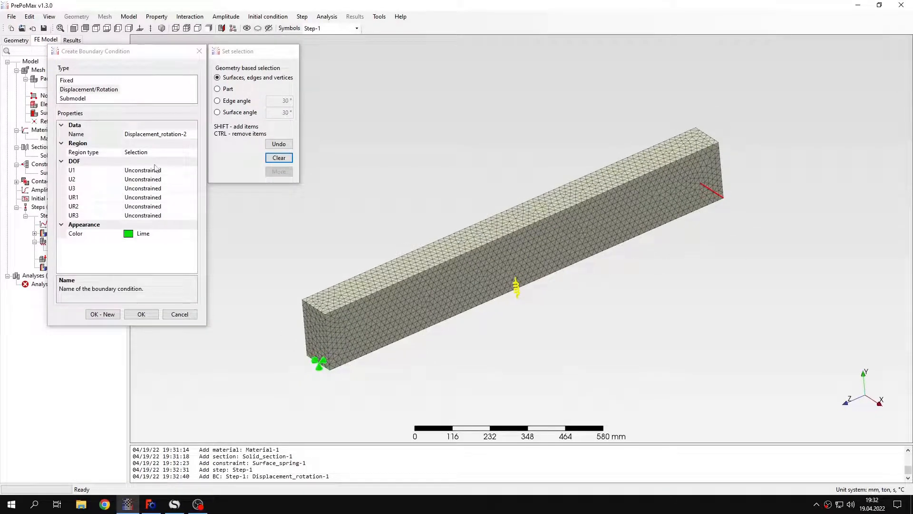
double_click(156, 170)
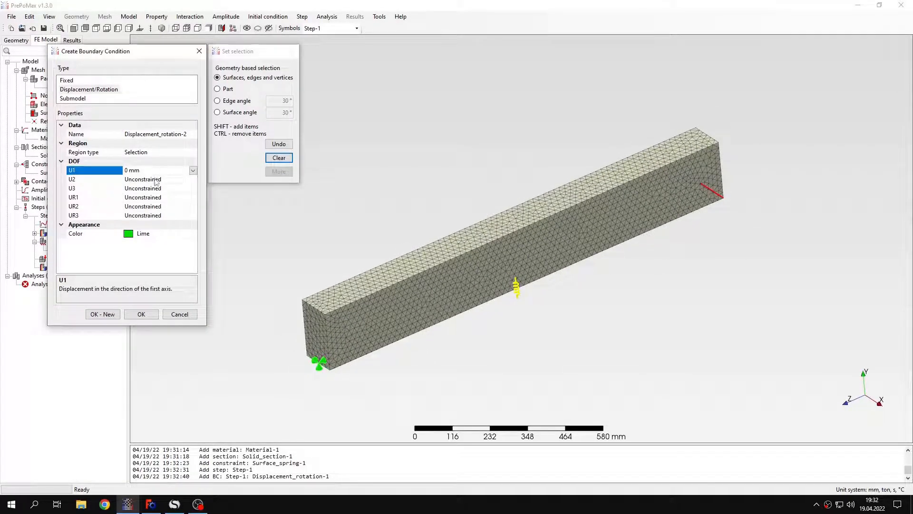
double_click(156, 179)
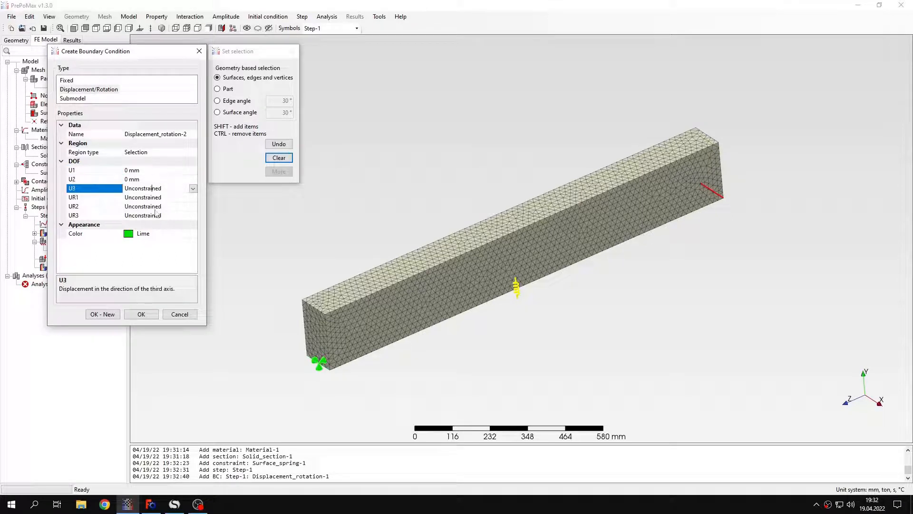
click(141, 314)
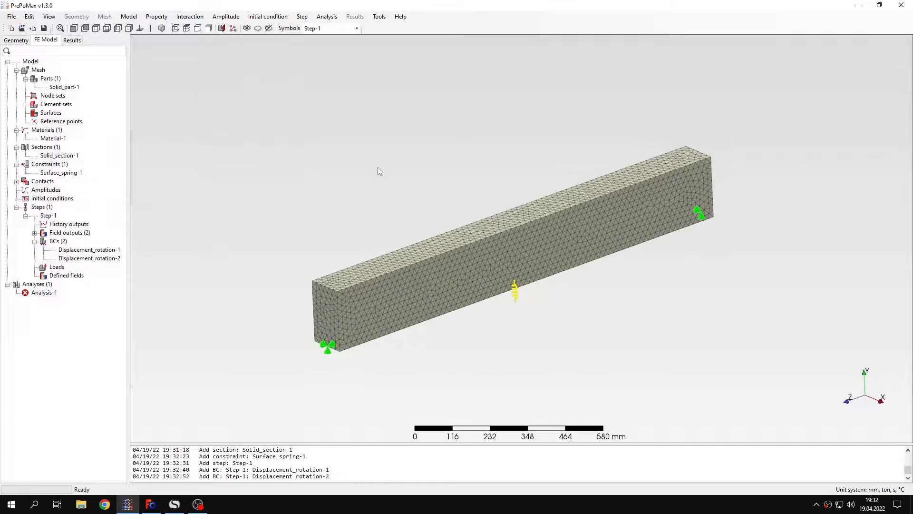
- Start a Pressure load in Step-1 and assign it to the beam's top surface
double_click(57, 266)
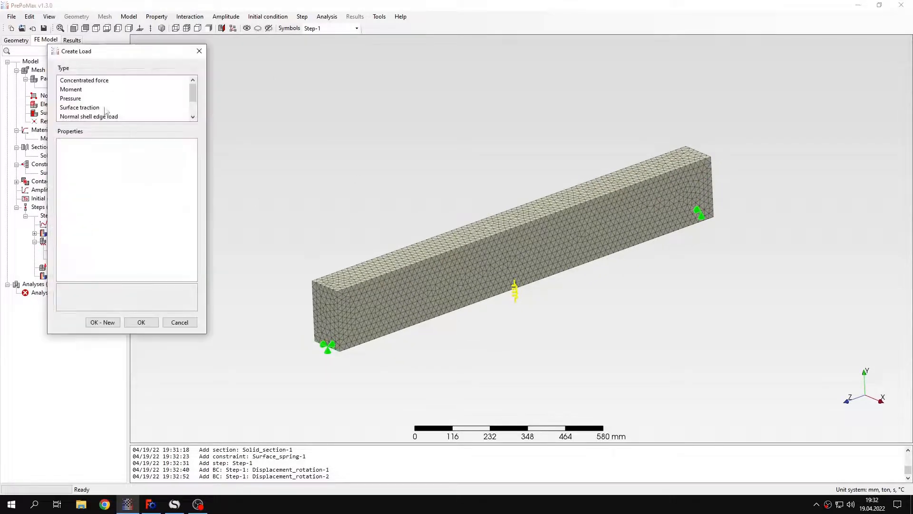
click(78, 99)
click(424, 250)
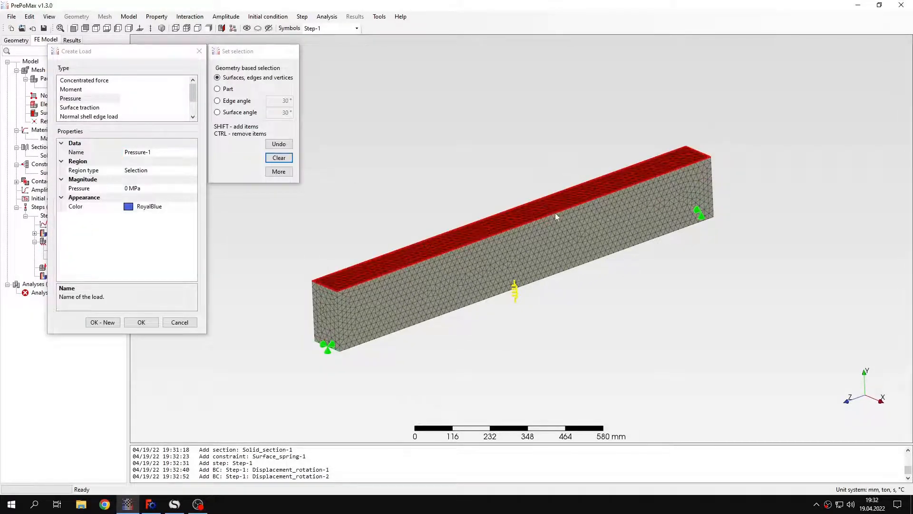
- Consult the pressure p and area A calculations in the SMath Studio worksheet, and return to the load definition in PrePoMax
click(174, 504)
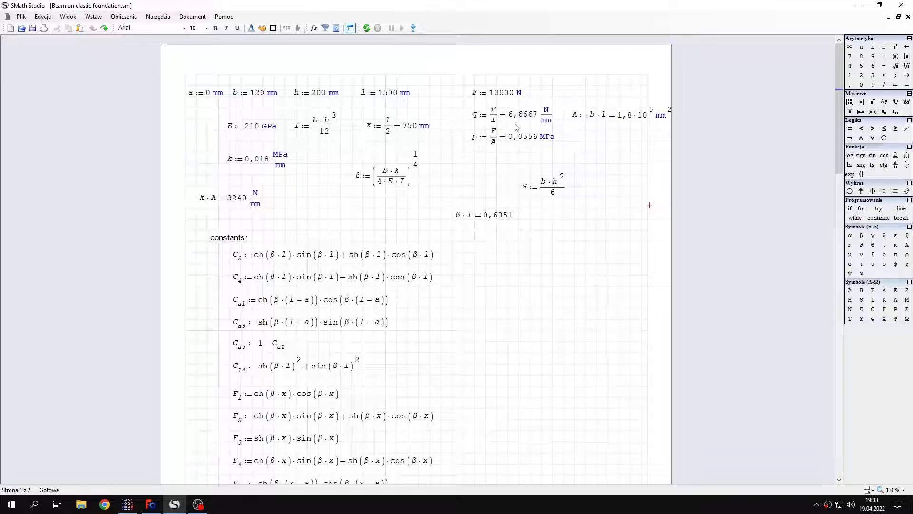
mouse_move(490, 142)
mouse_move(181, 510)
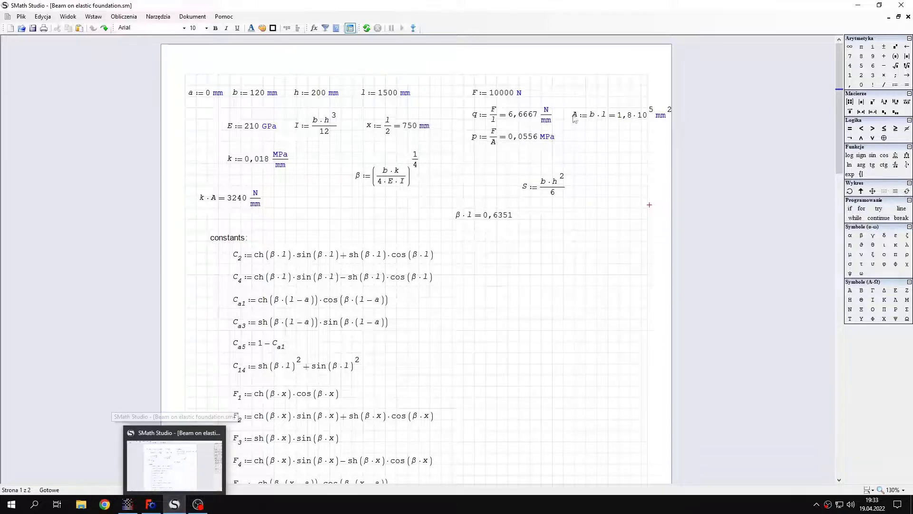
drag(561, 156, 503, 144)
click(481, 184)
click(177, 504)
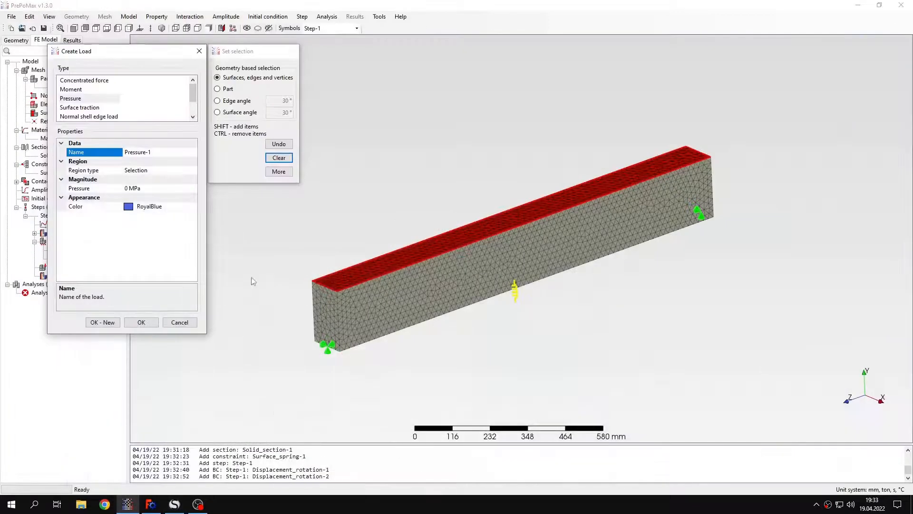
- Set the load's pressure magnitude to 0.0556 MPa and create the load
click(136, 189)
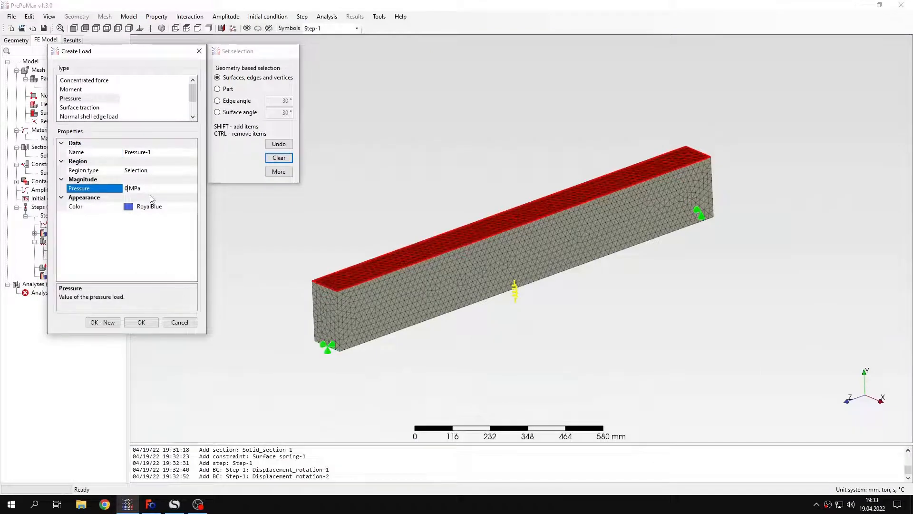
text(.0556)
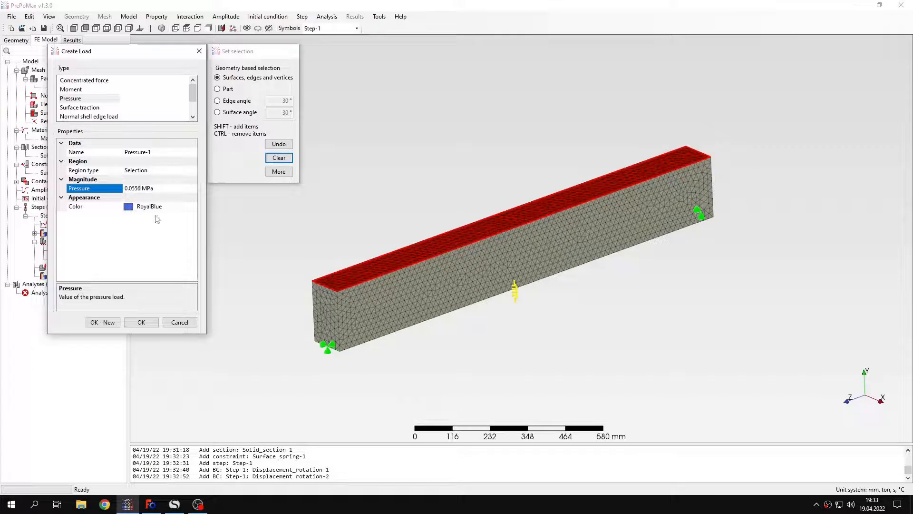
click(141, 322)
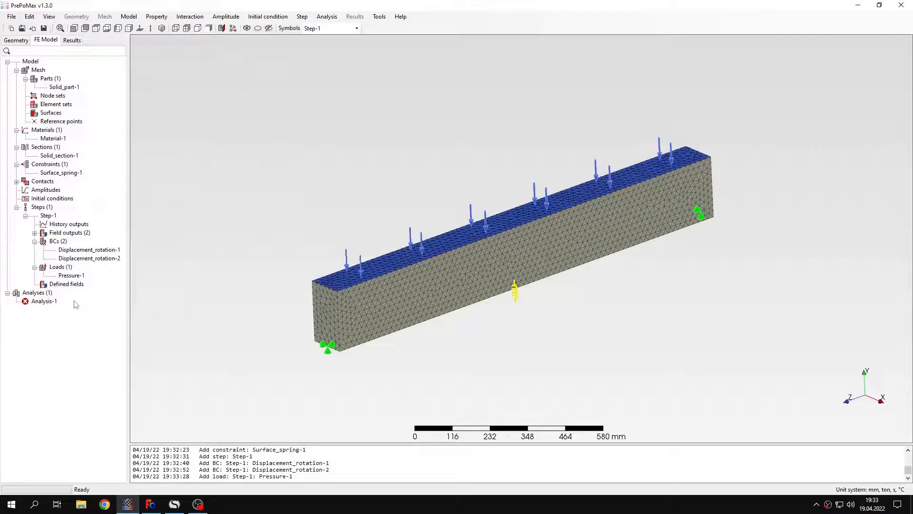
- Run Analysis-1 and open its results
right_click(58, 301)
click(69, 316)
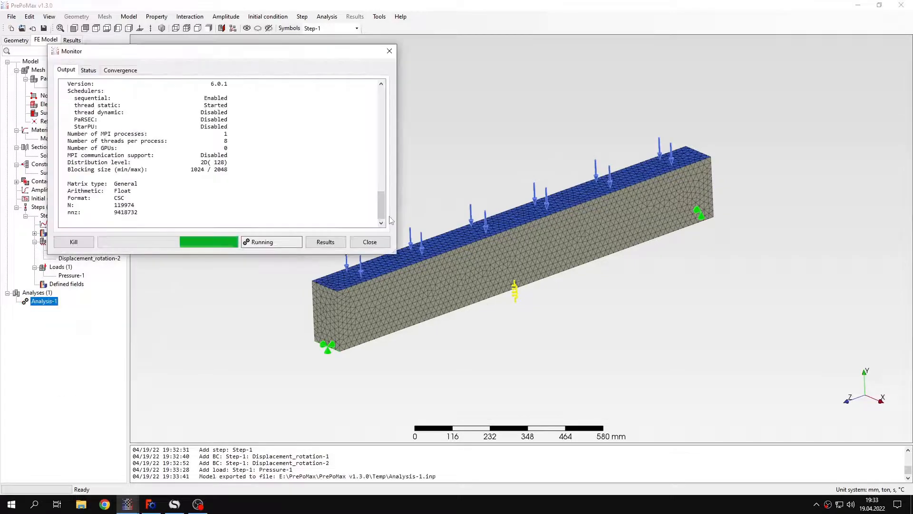
click(325, 242)
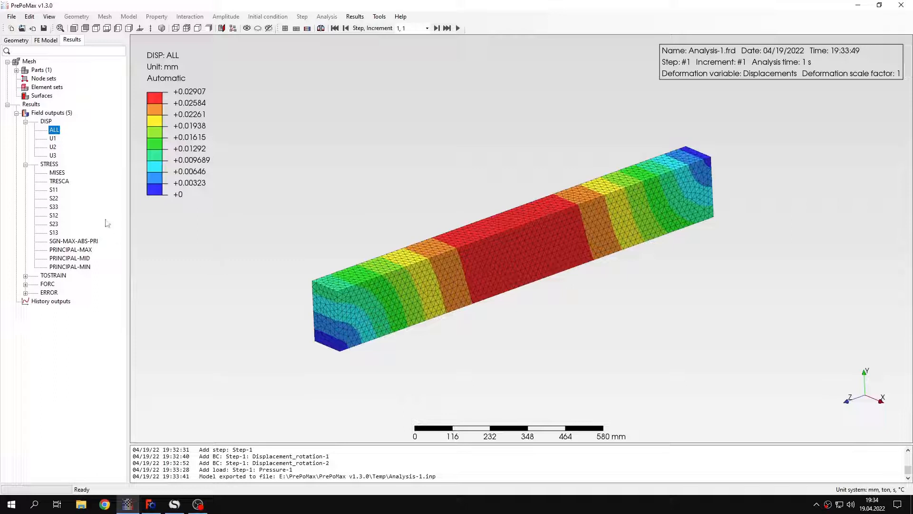
- Display the MISES stress contour on the beam, followed by the S33 stress component
click(61, 174)
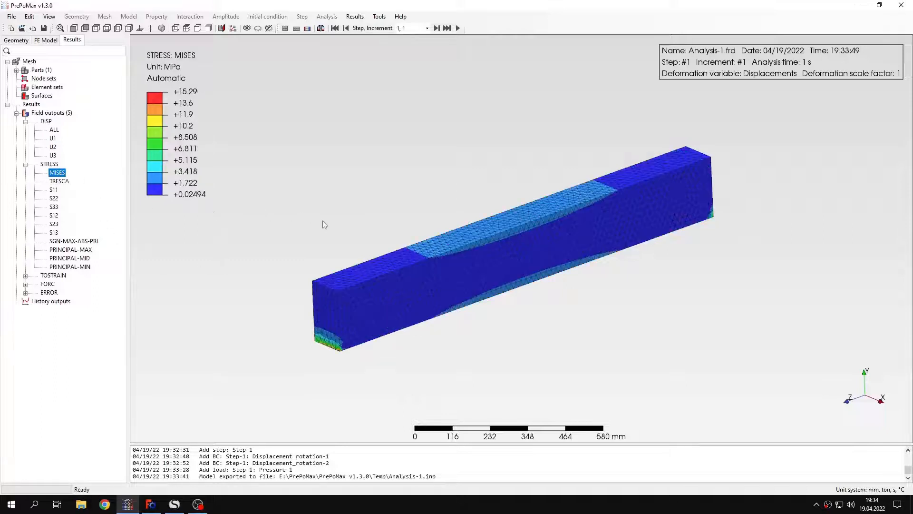
click(53, 207)
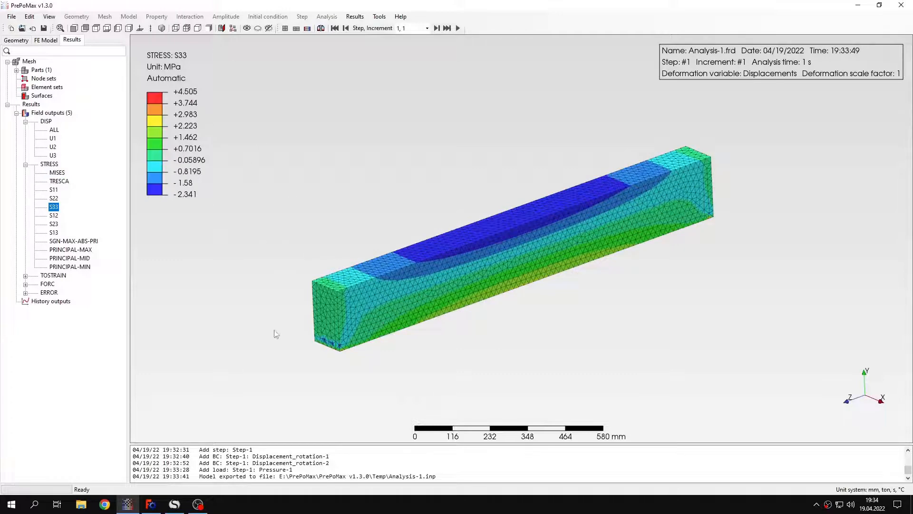
- Switch to SMath Studio and review the analytical beam calculation from the input data and constants through to y, M and σ
click(176, 505)
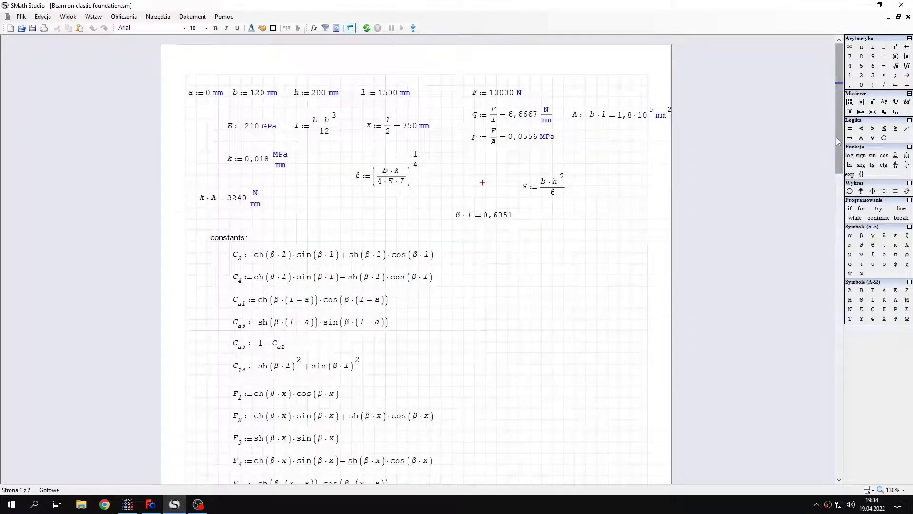
drag(836, 137, 845, 353)
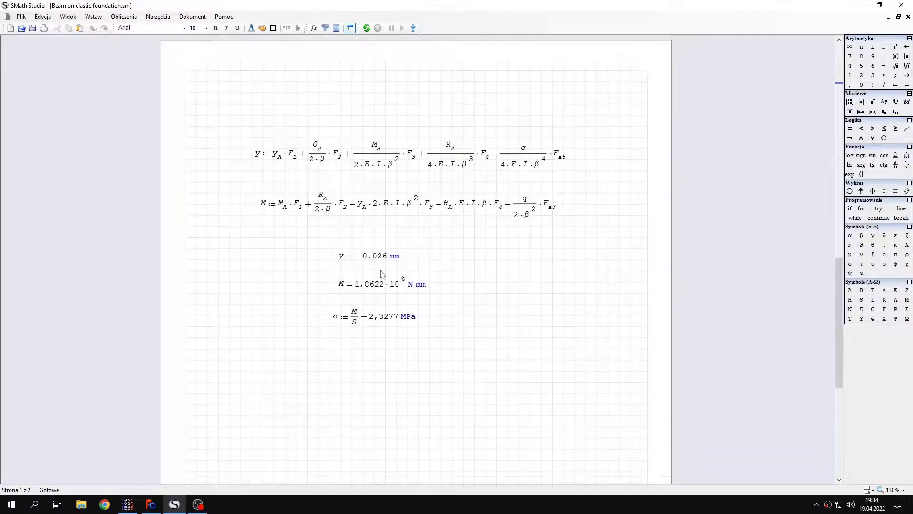
drag(839, 315, 840, 102)
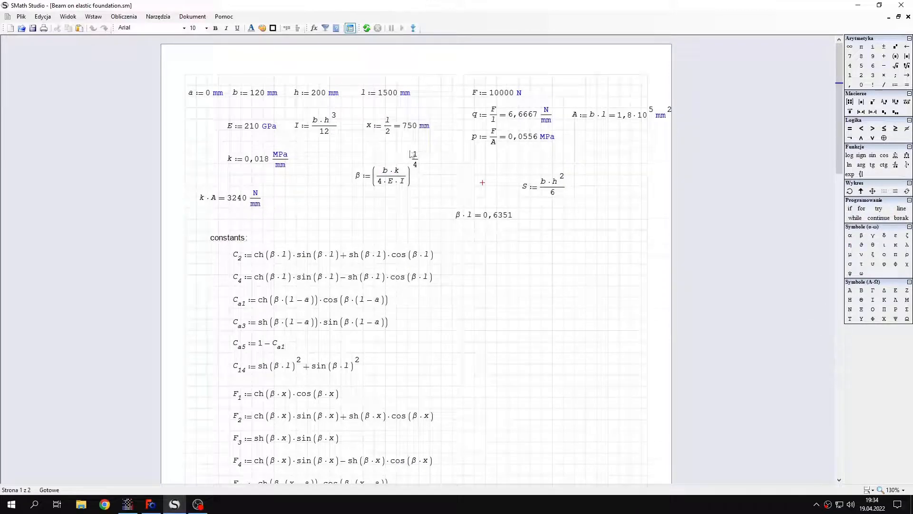
scroll(469, 295, down, 3)
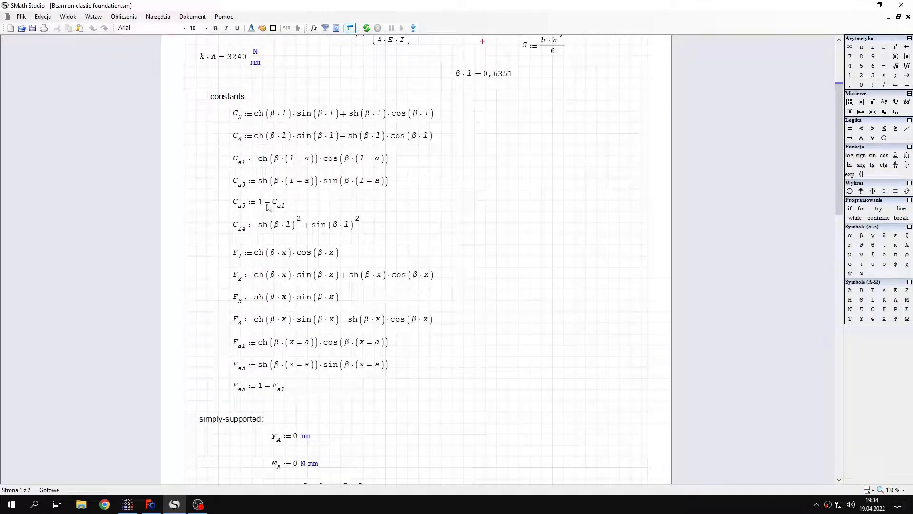
scroll(390, 296, down, 4)
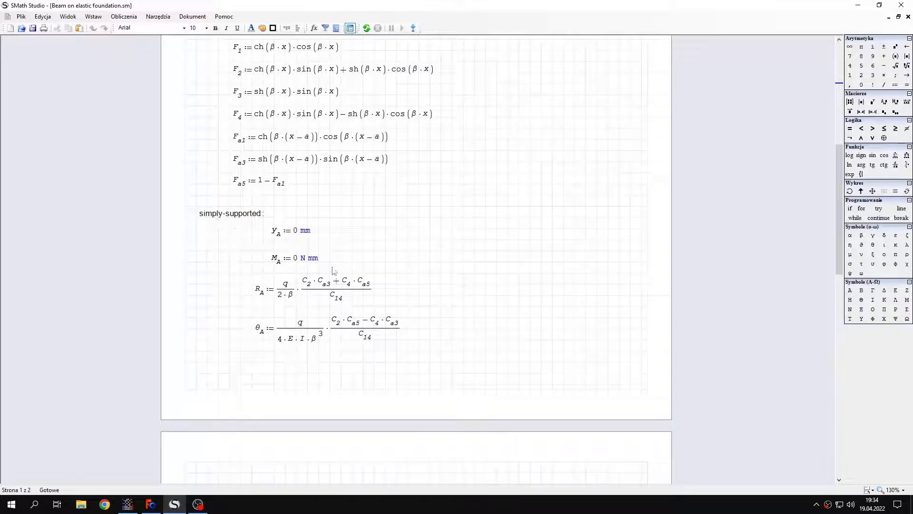
scroll(414, 327, down, 2)
scroll(412, 327, down, 5)
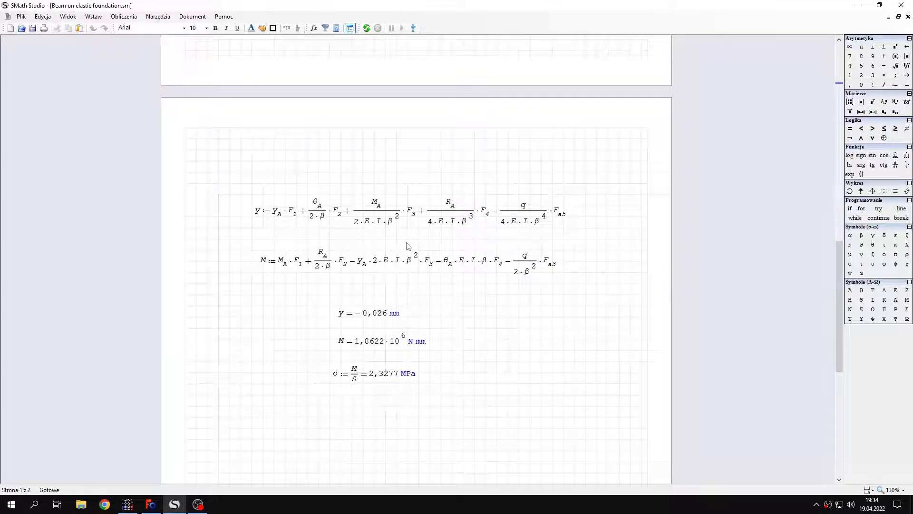
scroll(407, 245, down, 3)
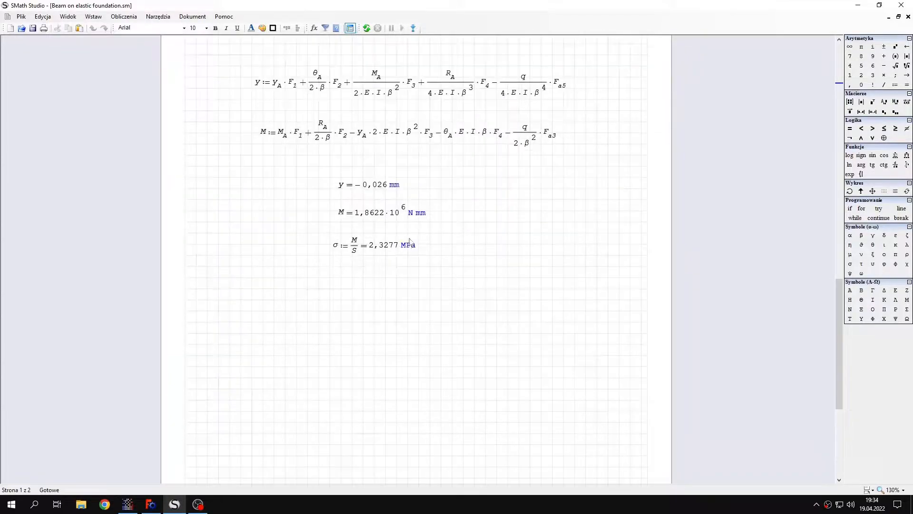
mouse_move(411, 241)
mouse_move(374, 253)
- Switch to PrePoMax and query the S33 stress at nodes near midspan on the beam's top and bottom faces
click(128, 505)
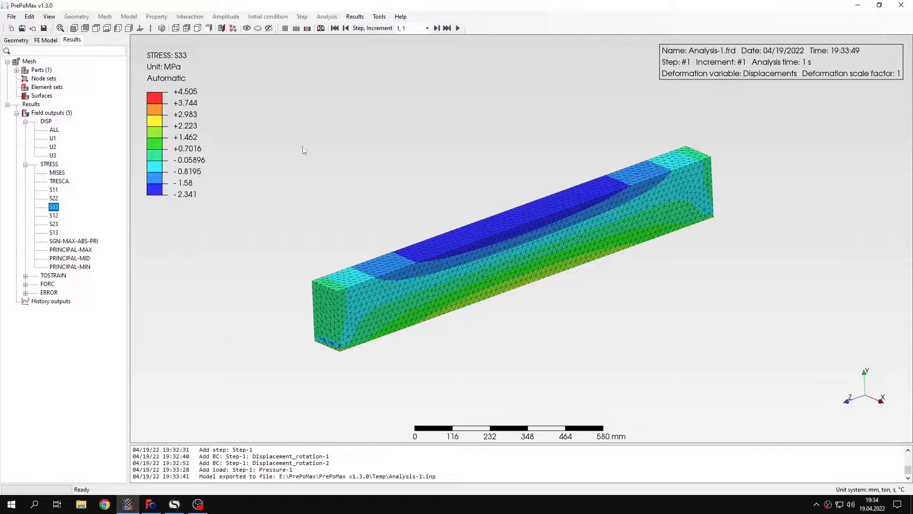
click(379, 16)
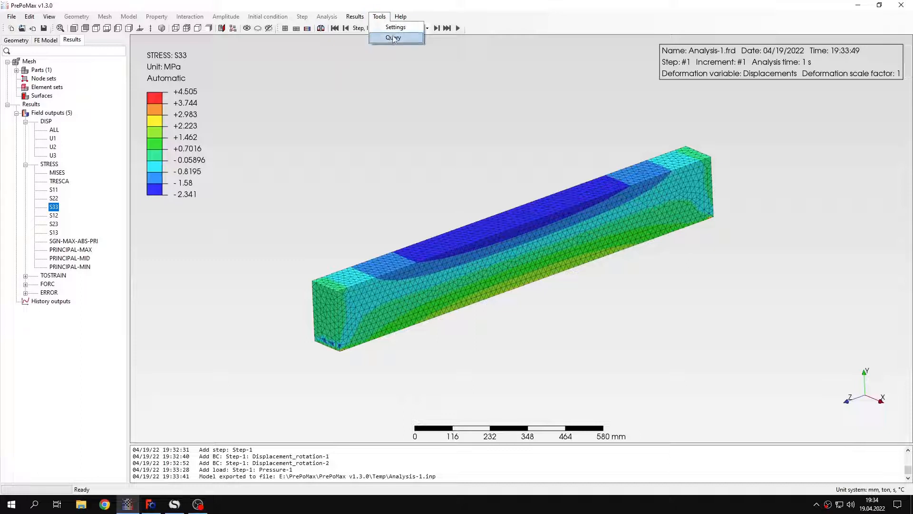
click(386, 35)
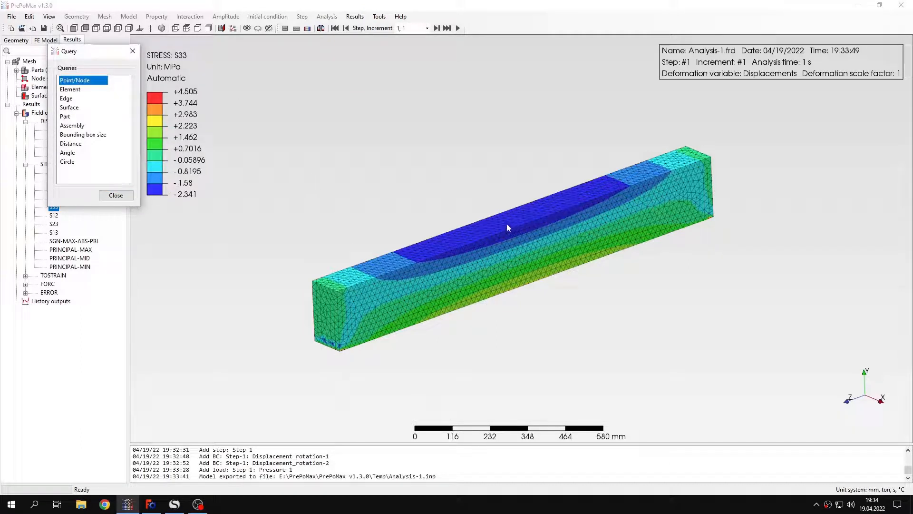
mouse_move(507, 225)
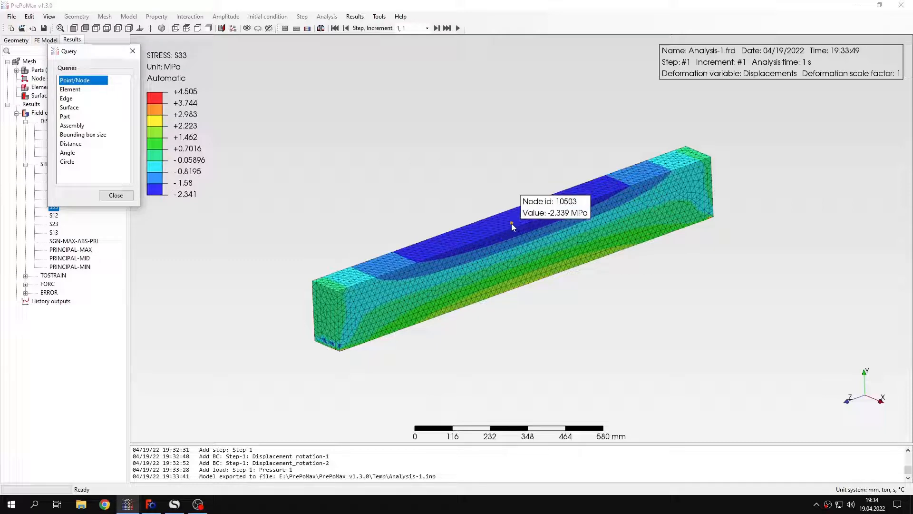
middle_drag(512, 224, 544, 213)
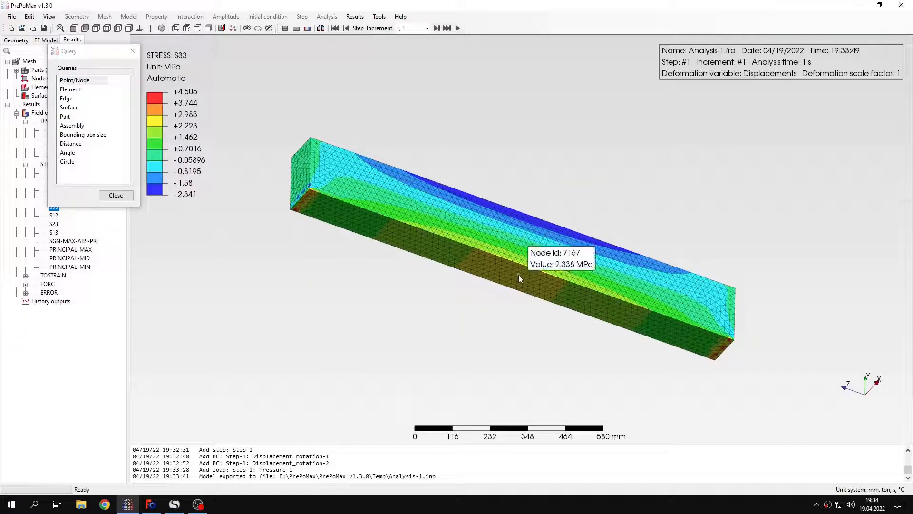
middle_drag(518, 275, 597, 246)
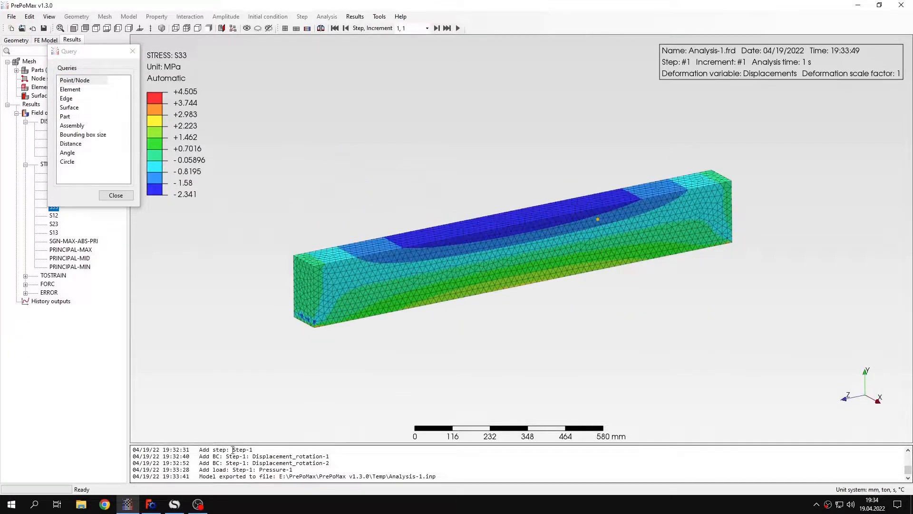
mouse_move(516, 227)
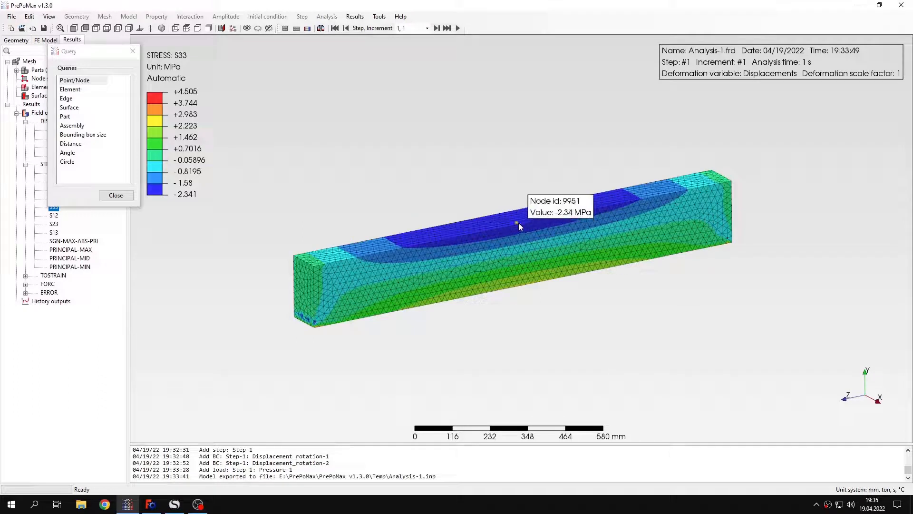
middle_drag(519, 227, 586, 182)
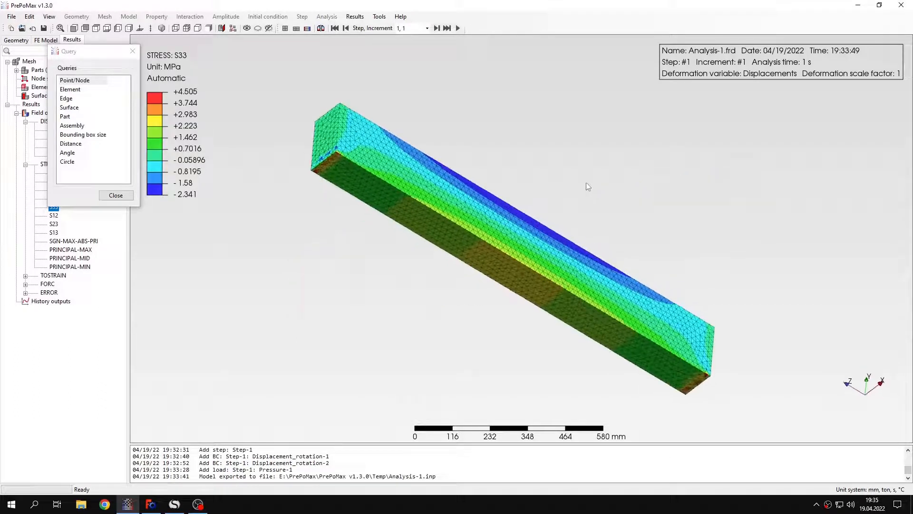
mouse_move(529, 265)
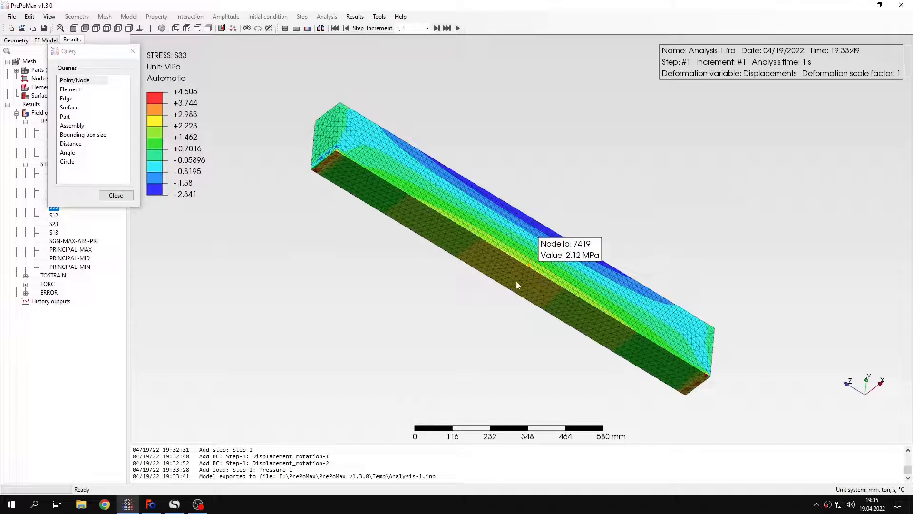
middle_drag(614, 179, 627, 267)
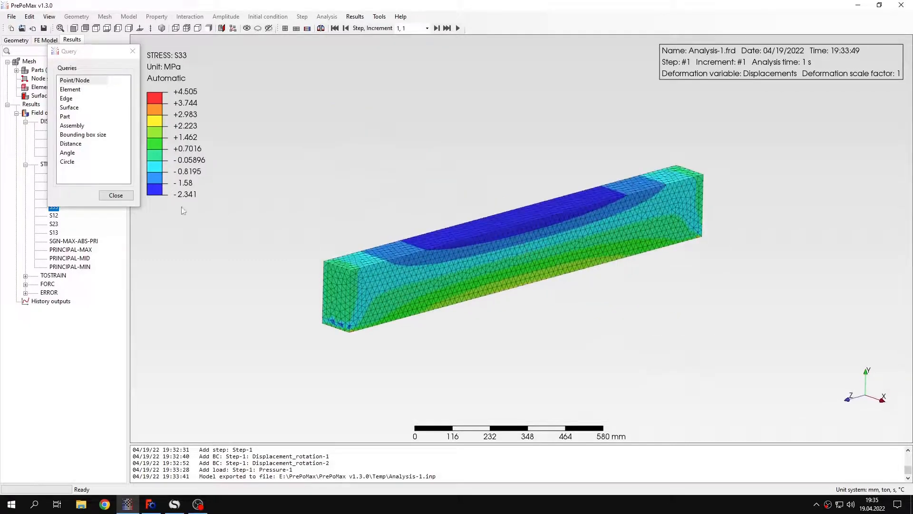
click(115, 195)
middle_drag(297, 241, 288, 240)
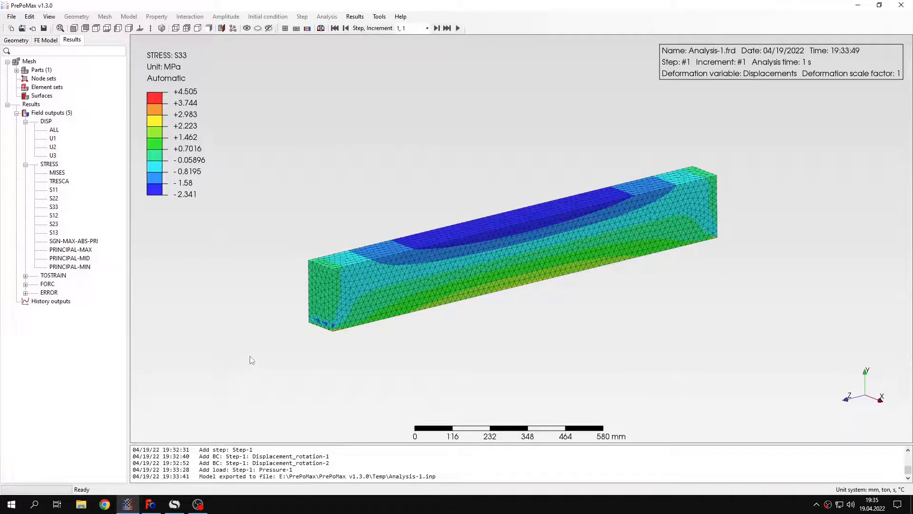
- Display the U2 displacement contour, compare it with the deflection y in the SMath Studio worksheet, and return to PrePoMax
click(53, 147)
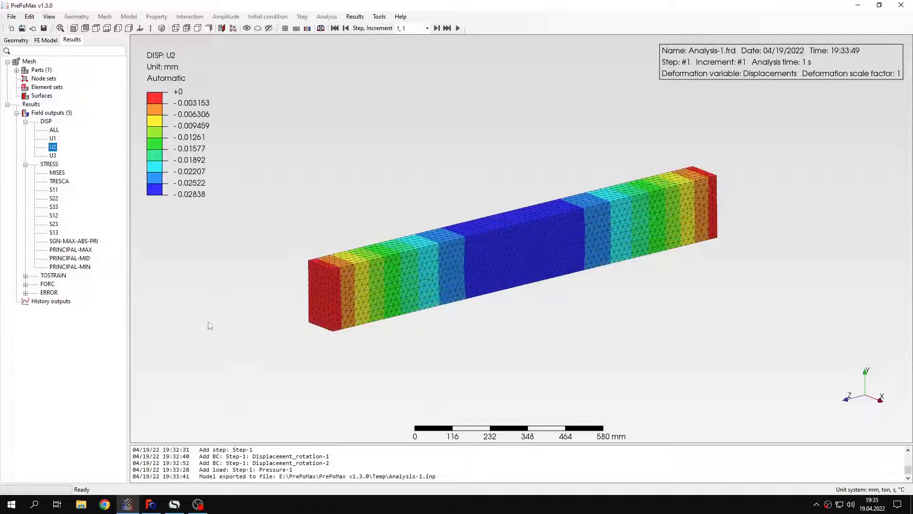
click(176, 504)
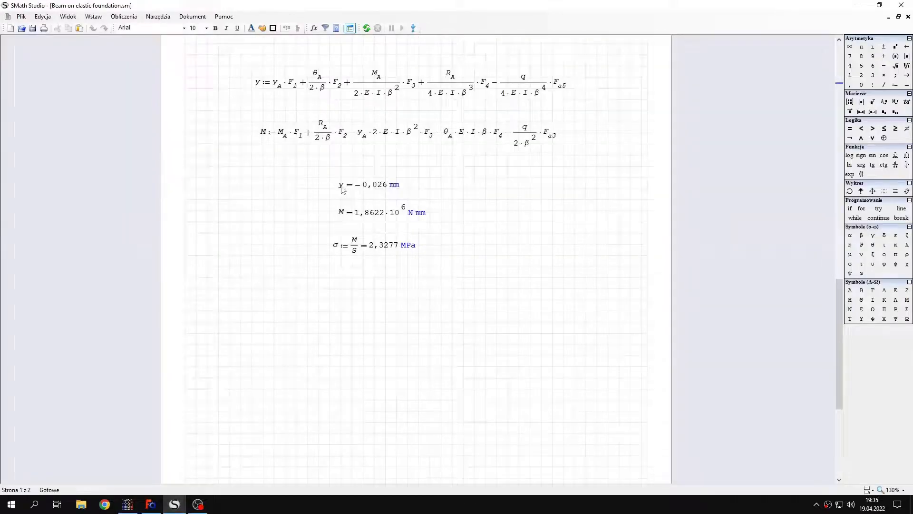
drag(326, 168, 417, 193)
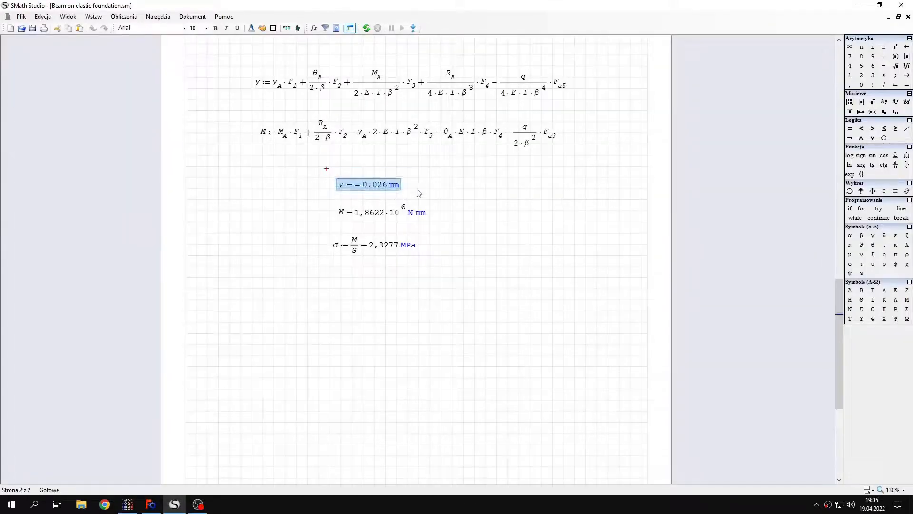
click(432, 191)
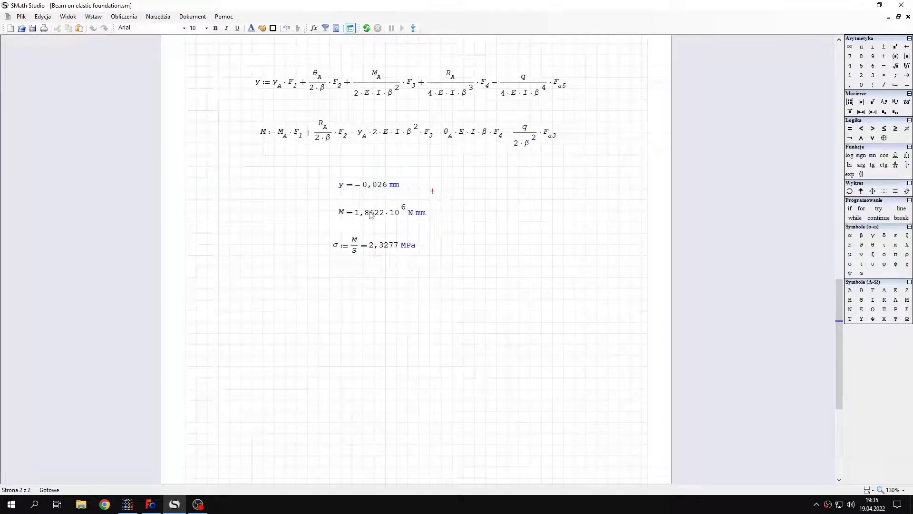
click(127, 504)
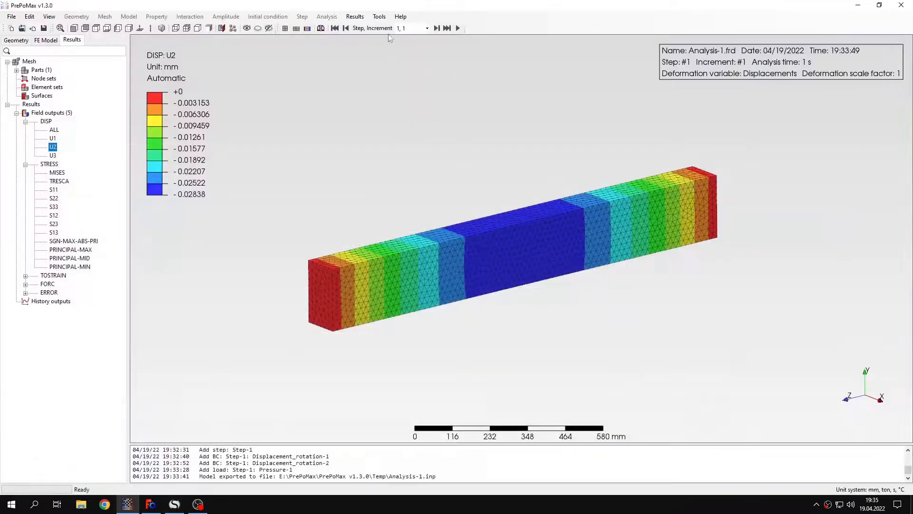
- Query the U2 displacement at nodes near midspan on the beam's top and bottom edges, and close the query
click(379, 16)
click(393, 38)
click(87, 81)
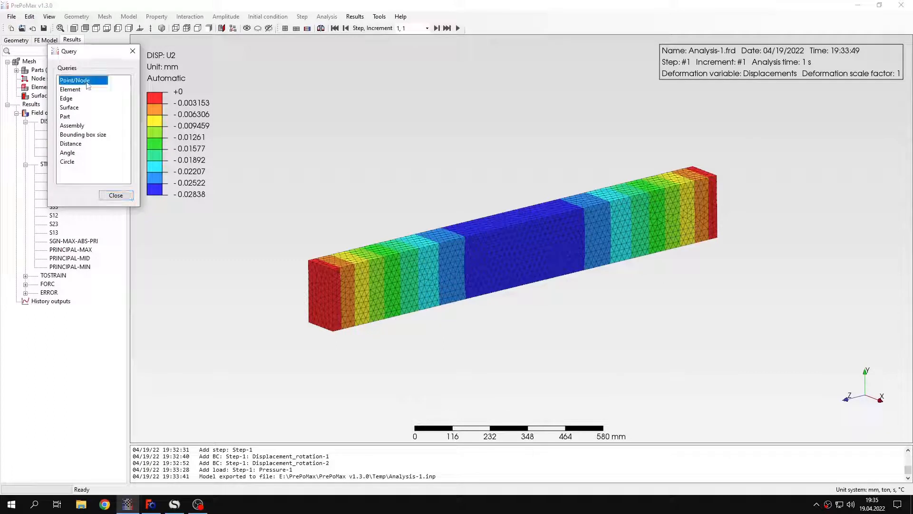
mouse_move(527, 220)
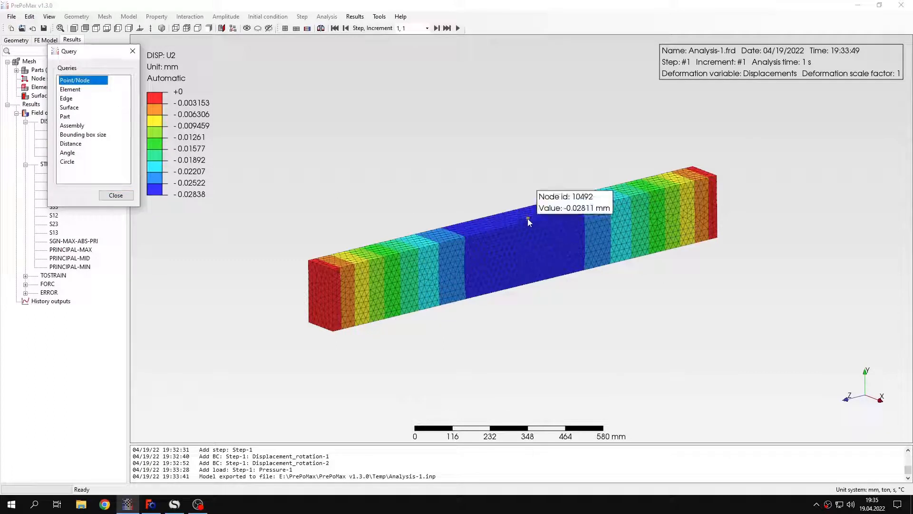
middle_drag(542, 288, 530, 205)
mouse_move(529, 274)
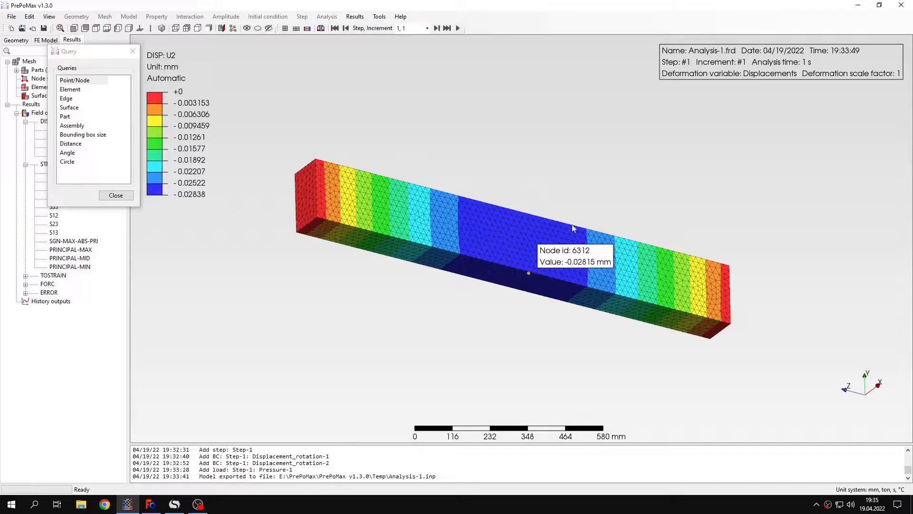
middle_drag(573, 228, 588, 266)
mouse_move(525, 220)
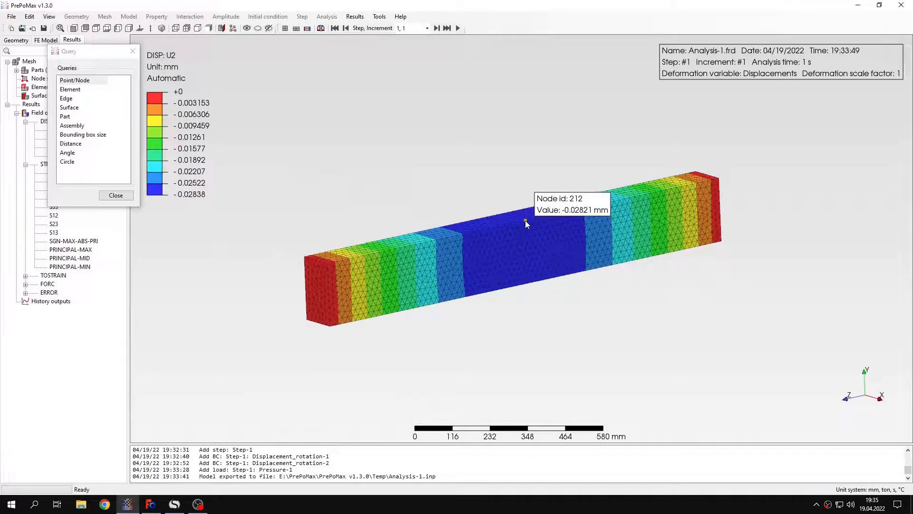
click(133, 51)
middle_drag(683, 306, 668, 328)
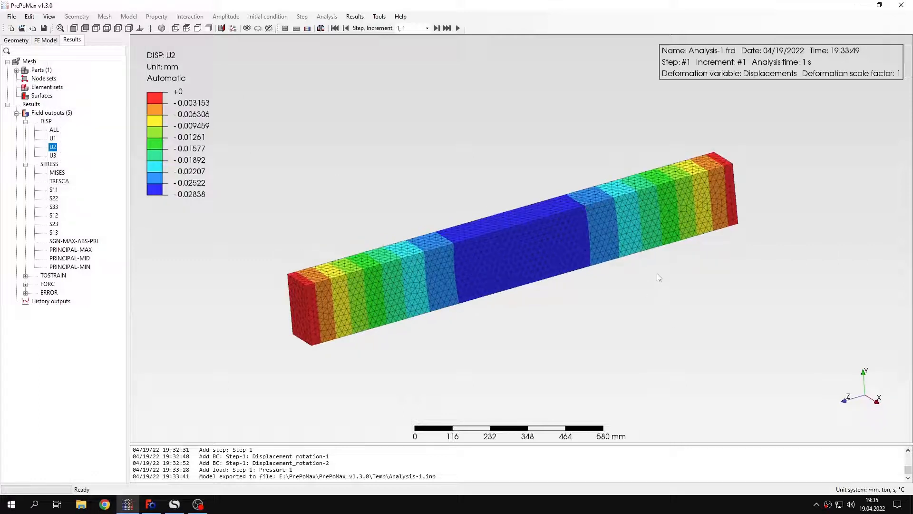
middle_drag(565, 256, 579, 220)
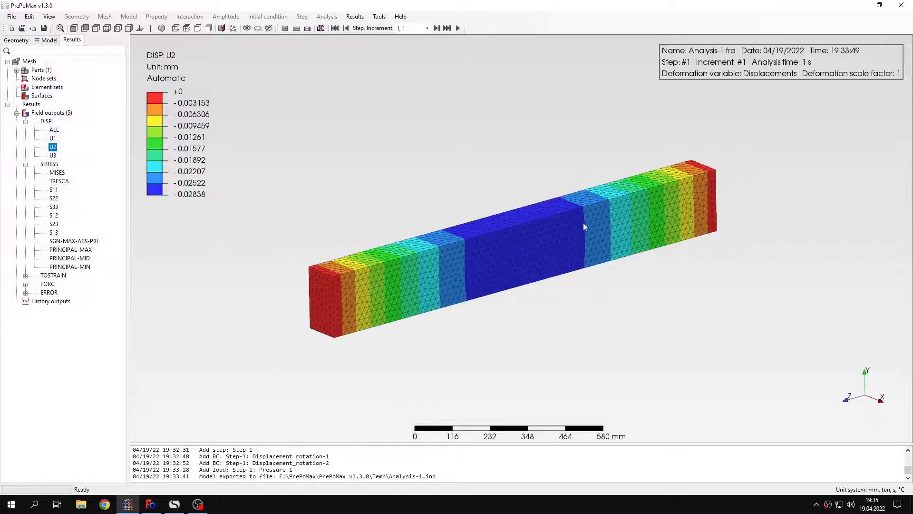